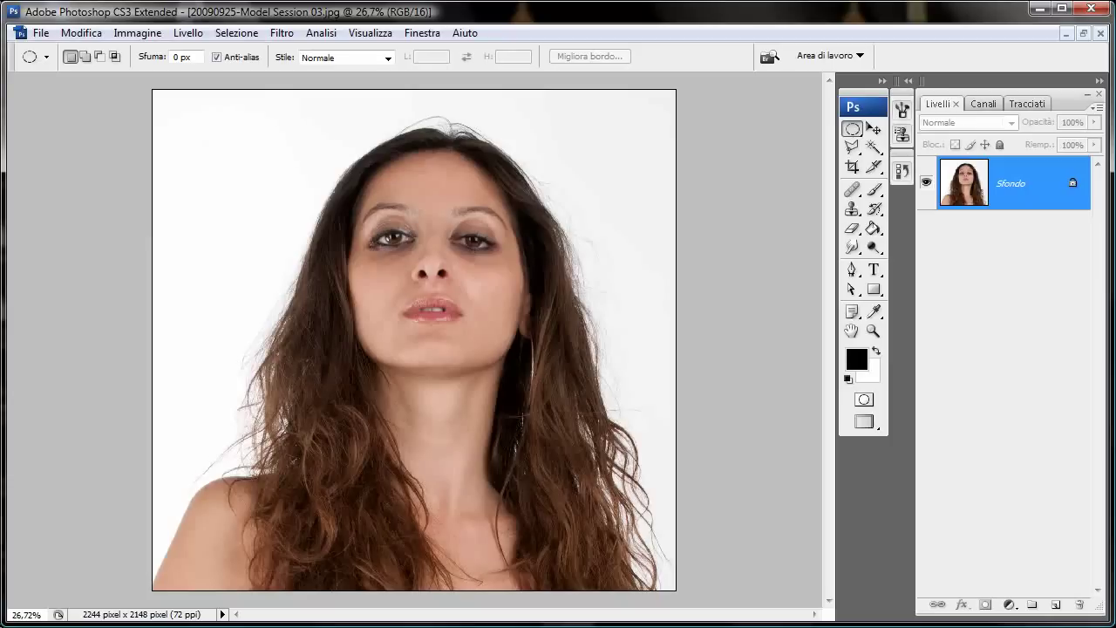
Add a Soglia (Threshold) adjustment layer, duplicate Sfondo, and hide the original Sfondo layer
{"action": "left_click", "coordinate": [1014, 613]}
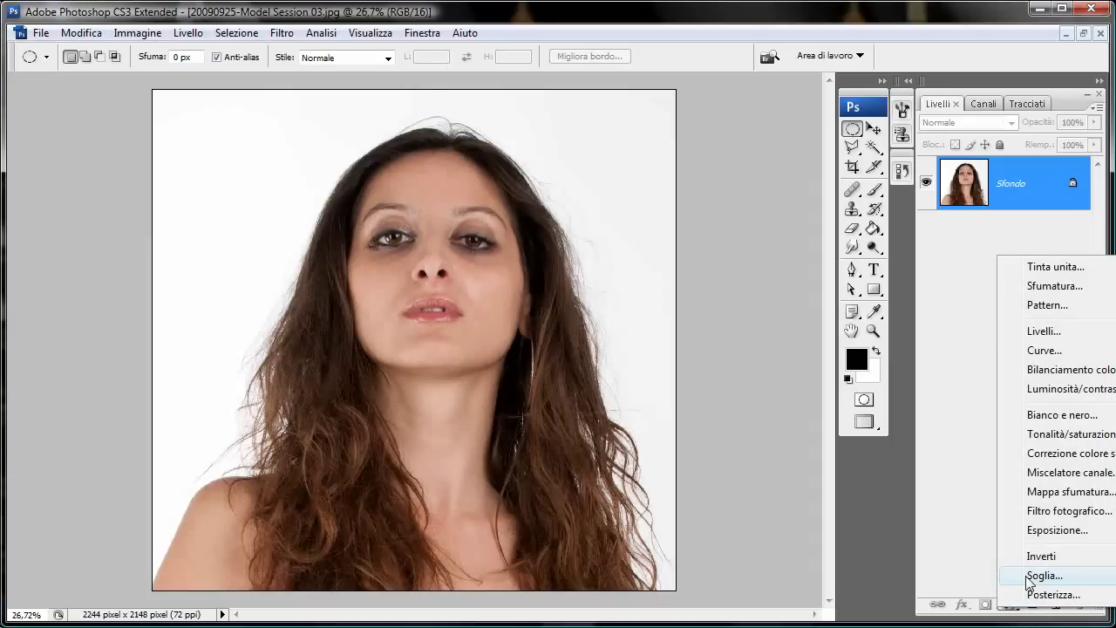
{"action": "left_click", "coordinate": [1030, 578]}
{"action": "left_click", "coordinate": [881, 161]}
{"action": "left_click_drag", "start_coordinate": [1013, 245], "coordinate": [1056, 605]}
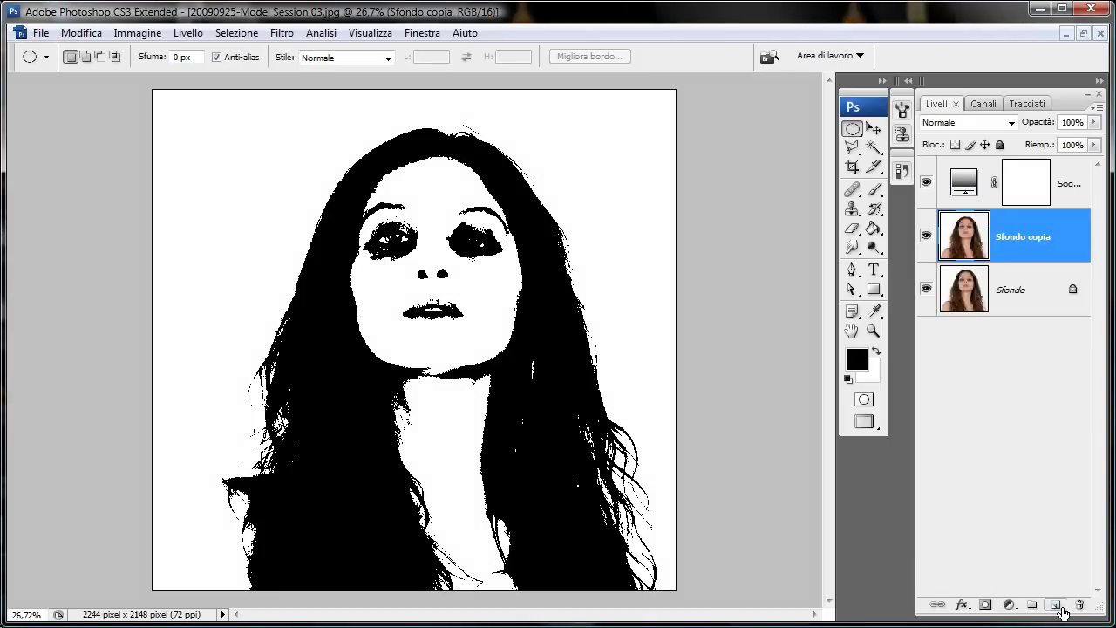
{"action": "left_click", "coordinate": [927, 292]}
Rename the 'Sfondo copia' layer to 'ritratto'
{"action": "double_click", "coordinate": [1034, 239]}
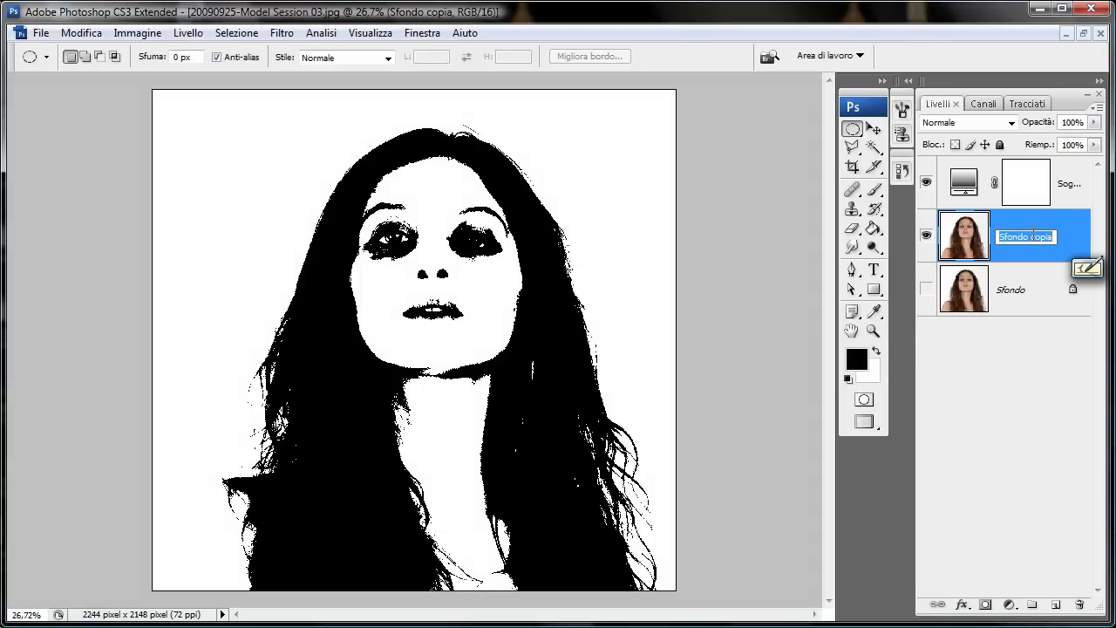
{"action": "type", "text": "ritrr"}
{"action": "key", "text": "BackSpace"}
{"action": "type", "text": "atto"}
{"action": "key", "text": "Return"}
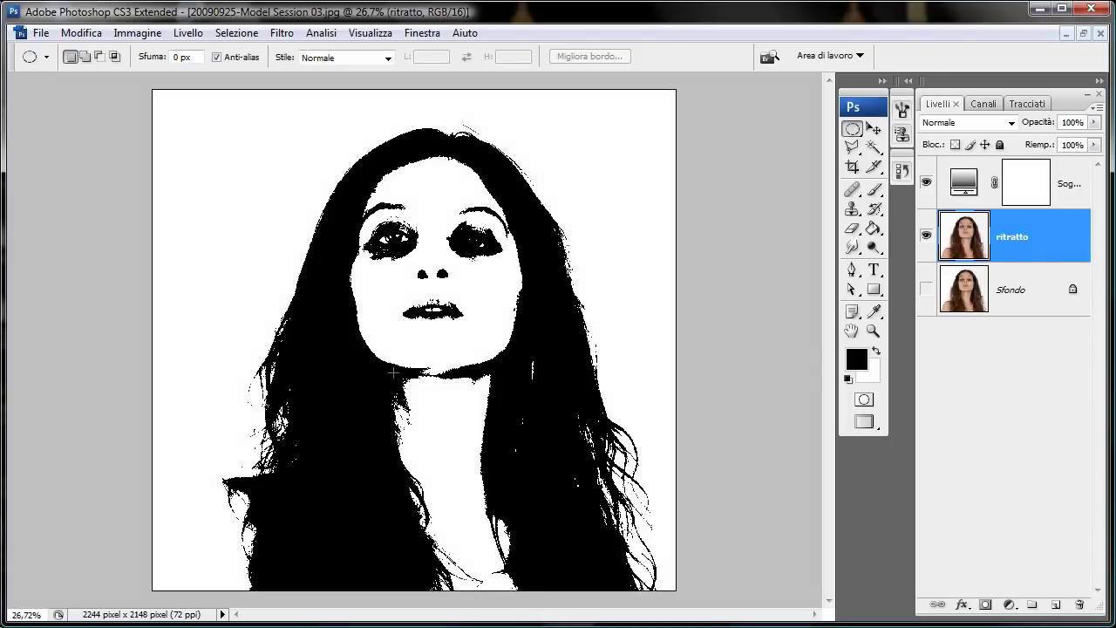
Burn the left-side hair down to the shoulder, toggling the threshold layer to compare
{"action": "left_click", "coordinate": [873, 248]}
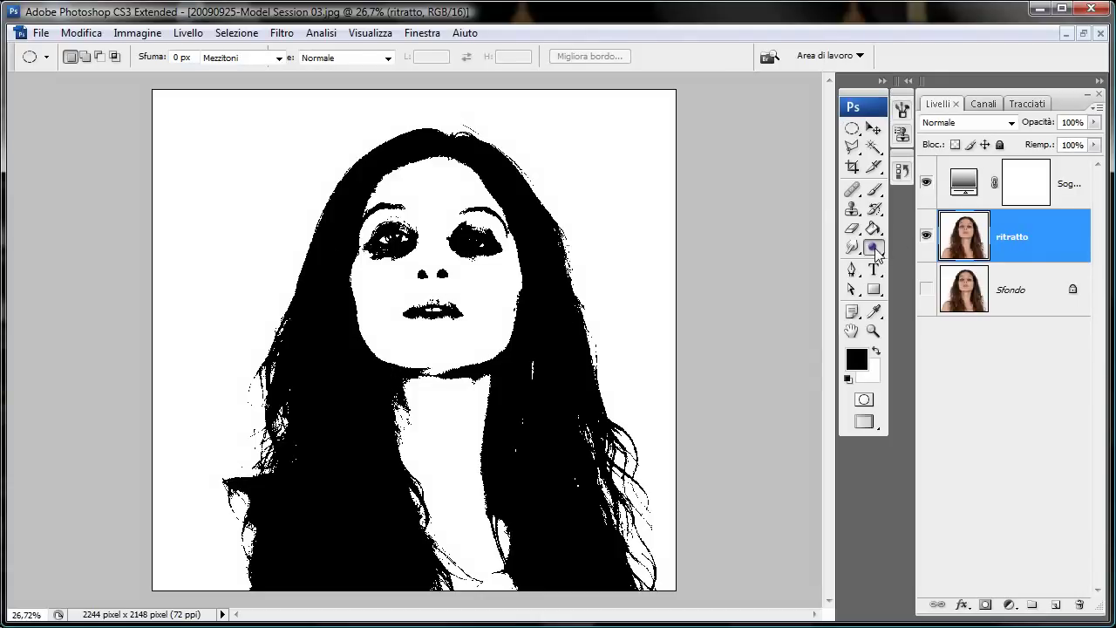
{"action": "right_click", "coordinate": [875, 250]}
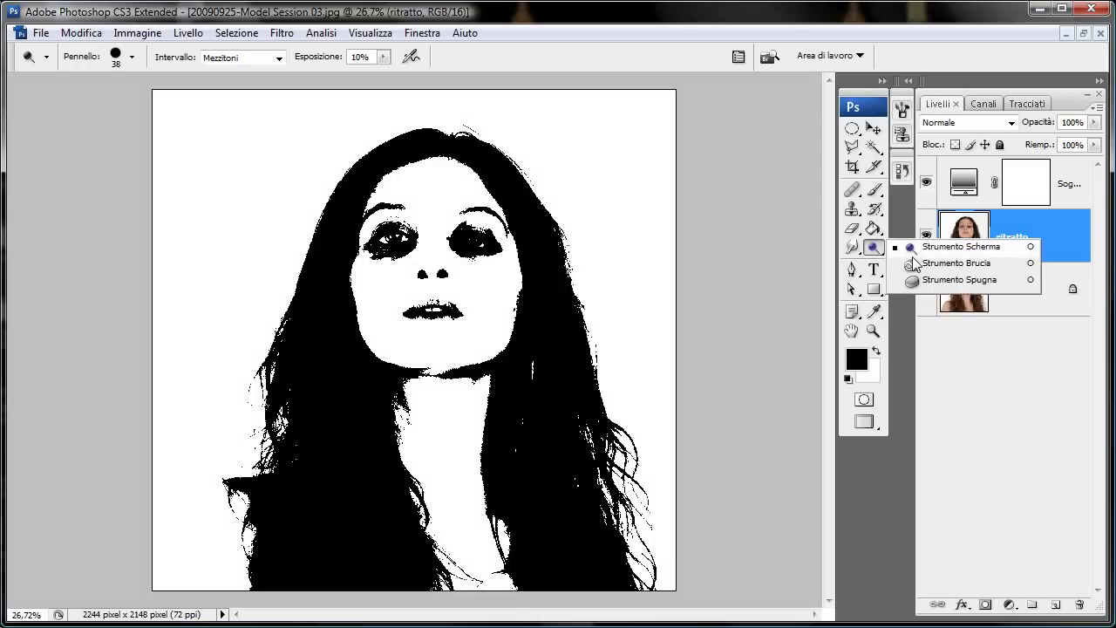
{"action": "left_click", "coordinate": [911, 277]}
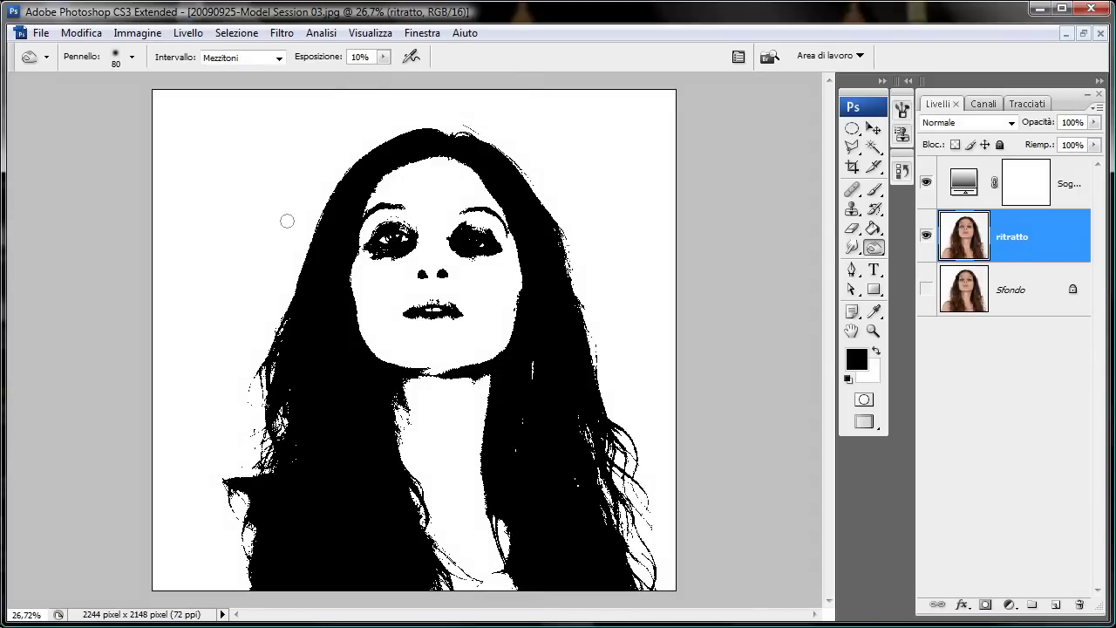
{"action": "left_click_drag", "start_coordinate": [259, 452], "coordinate": [222, 484]}
{"action": "left_click", "coordinate": [927, 182]}
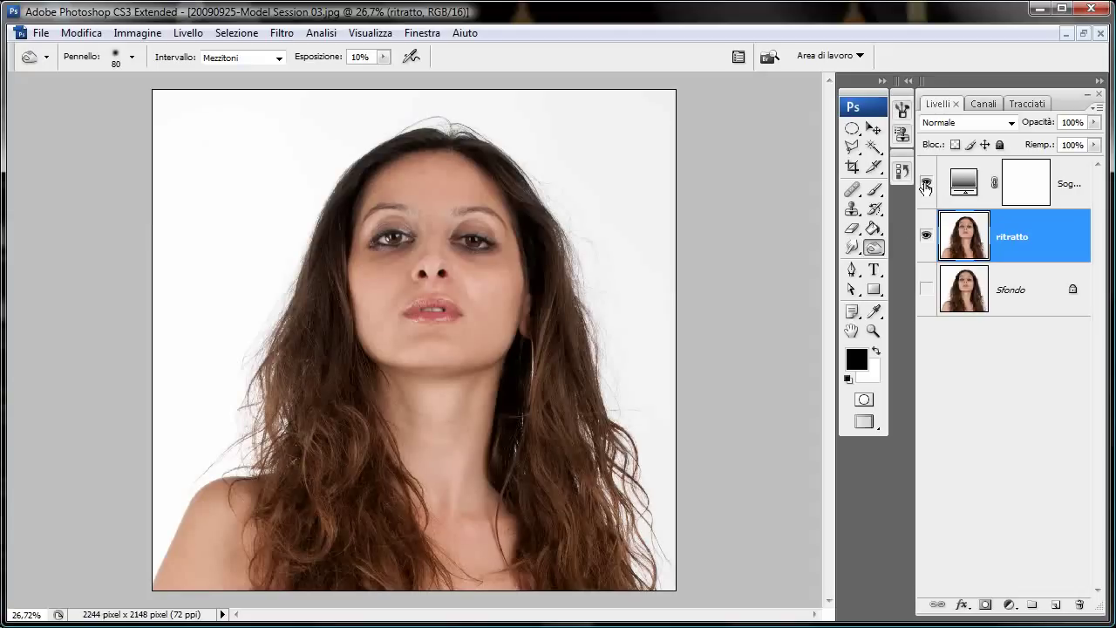
{"action": "left_click", "coordinate": [926, 185]}
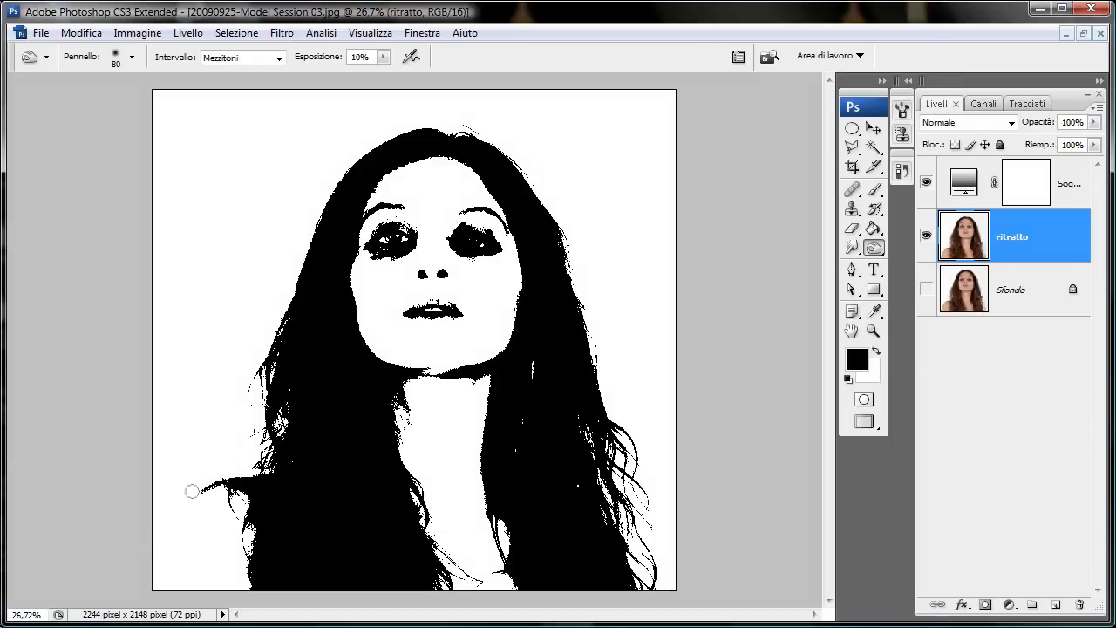
{"action": "left_click_drag", "start_coordinate": [198, 486], "coordinate": [159, 576]}
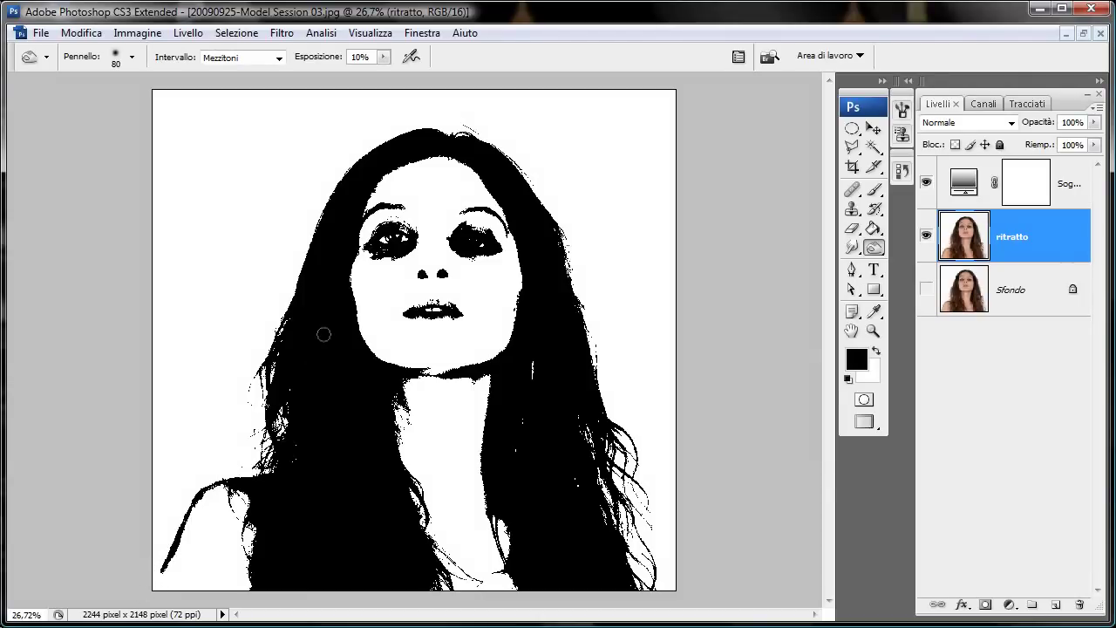
Zoom in on the face and set a hard round 35 px brush
{"action": "key", "text": "ctrl+plus"}
{"action": "key", "text": "ctrl+plus"}
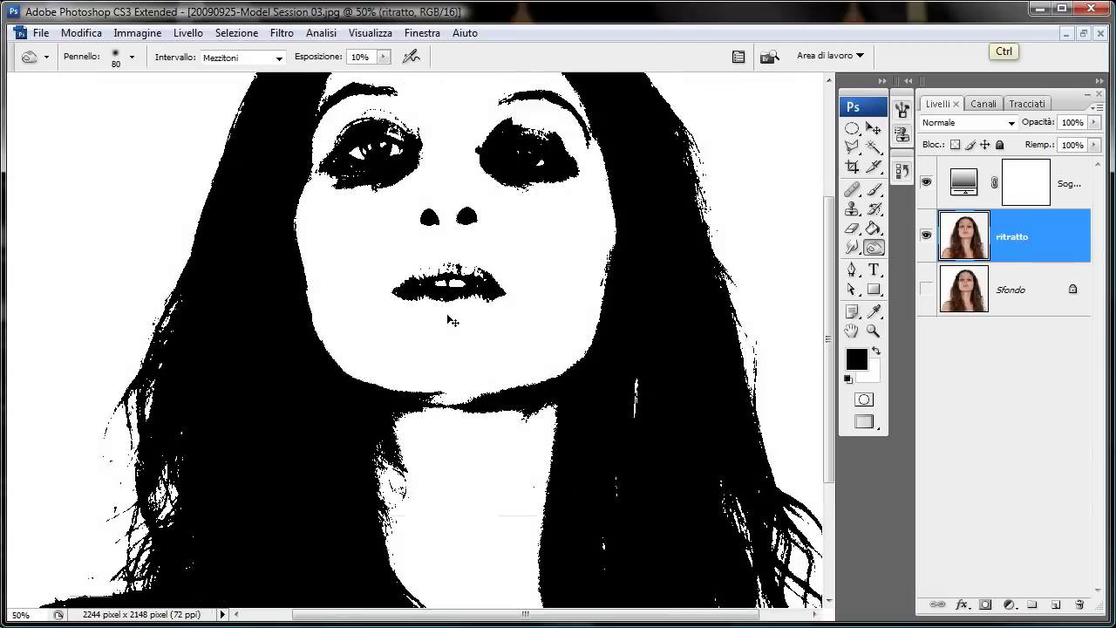
{"action": "key", "text": "ctrl+plus"}
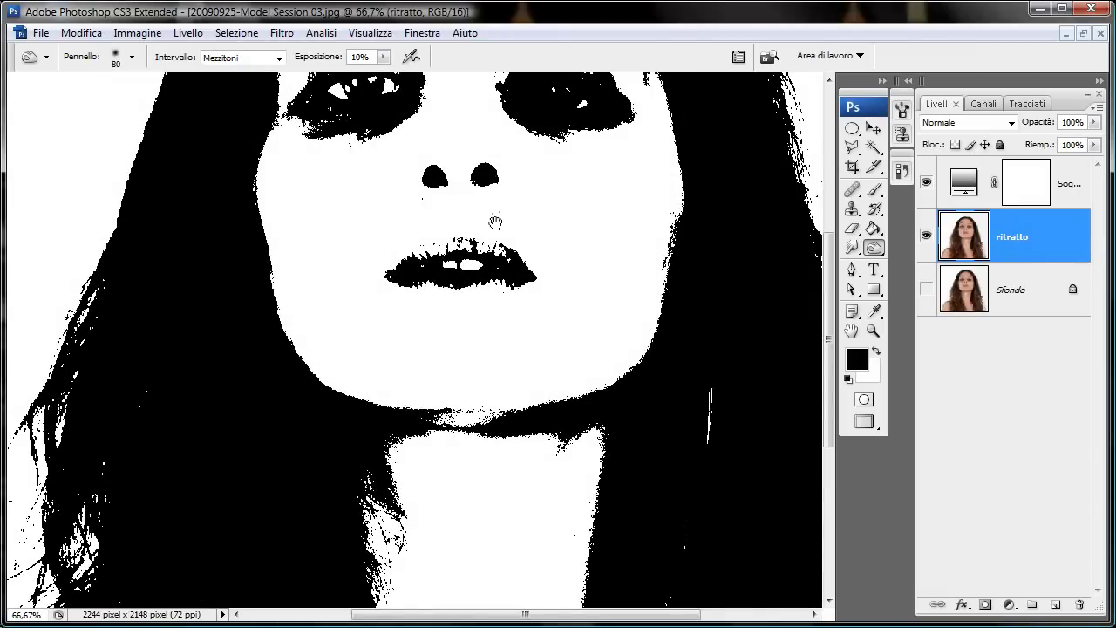
{"action": "left_click_drag", "start_coordinate": [494, 220], "coordinate": [494, 316]}
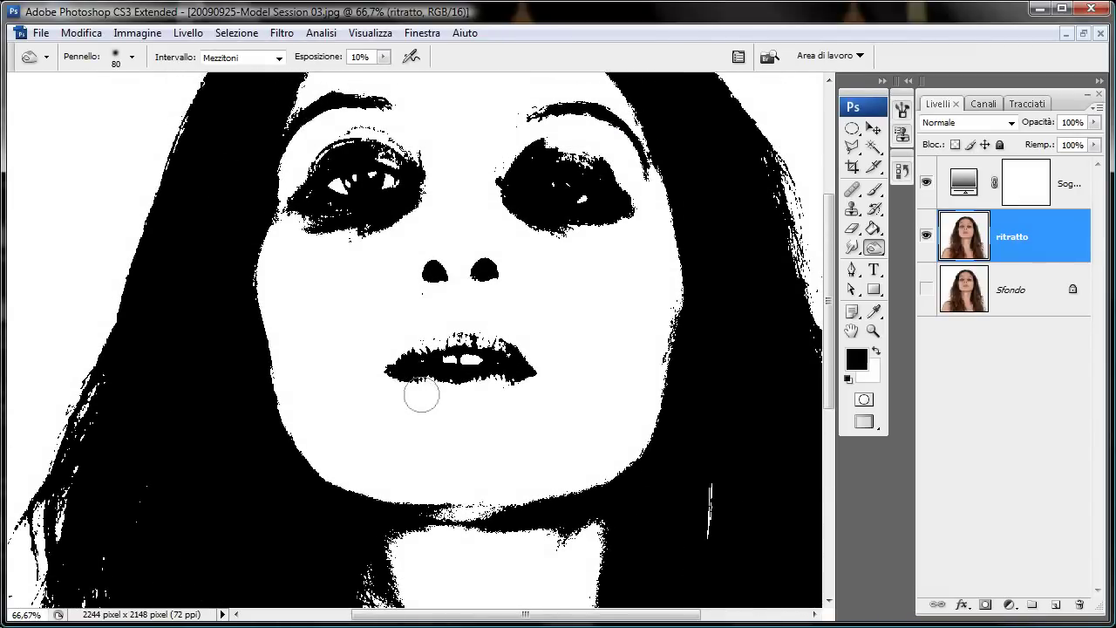
{"action": "right_click", "coordinate": [424, 395]}
{"action": "left_click", "coordinate": [594, 182]}
{"action": "left_click", "coordinate": [485, 91]}
{"action": "left_click_drag", "start_coordinate": [485, 91], "coordinate": [479, 91]}
{"action": "left_click", "coordinate": [375, 414]}
Burn along the upper and lower lip edges and beside both nostrils
{"action": "left_click_drag", "start_coordinate": [413, 388], "coordinate": [522, 384]}
{"action": "left_click_drag", "start_coordinate": [423, 340], "coordinate": [501, 331]}
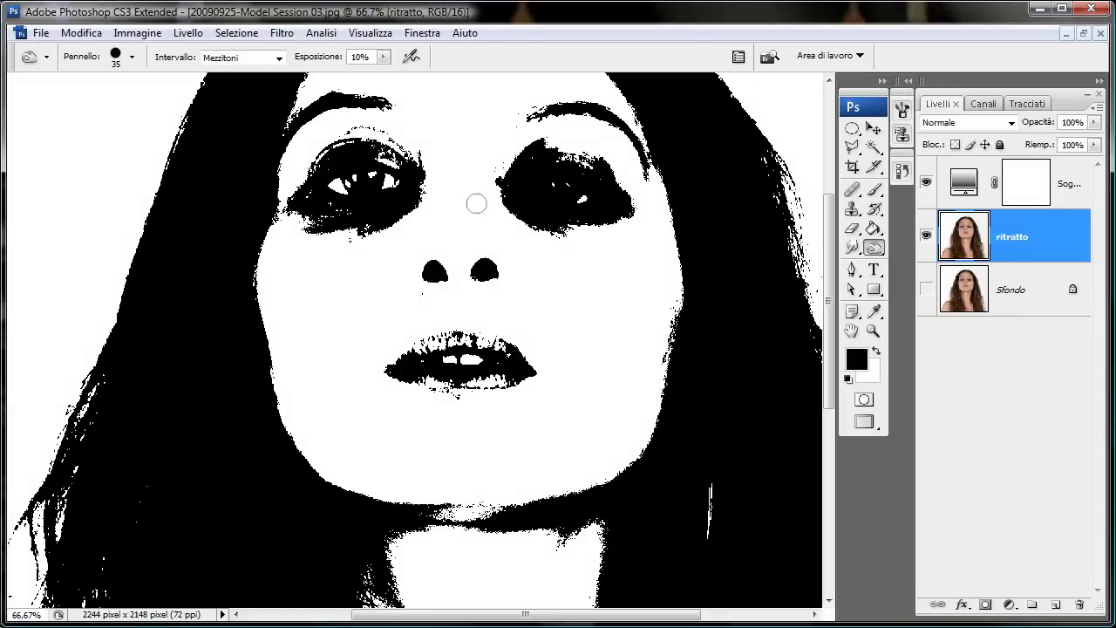
{"action": "left_click_drag", "start_coordinate": [506, 261], "coordinate": [491, 242]}
{"action": "mouse_move", "coordinate": [414, 271]}
{"action": "left_mouse_down"}
{"action": "mouse_move", "coordinate": [424, 250]}
{"action": "mouse_move", "coordinate": [410, 250]}
{"action": "mouse_move", "coordinate": [431, 233]}
{"action": "mouse_move", "coordinate": [499, 249]}
{"action": "mouse_move", "coordinate": [473, 219]}
{"action": "left_mouse_up"}
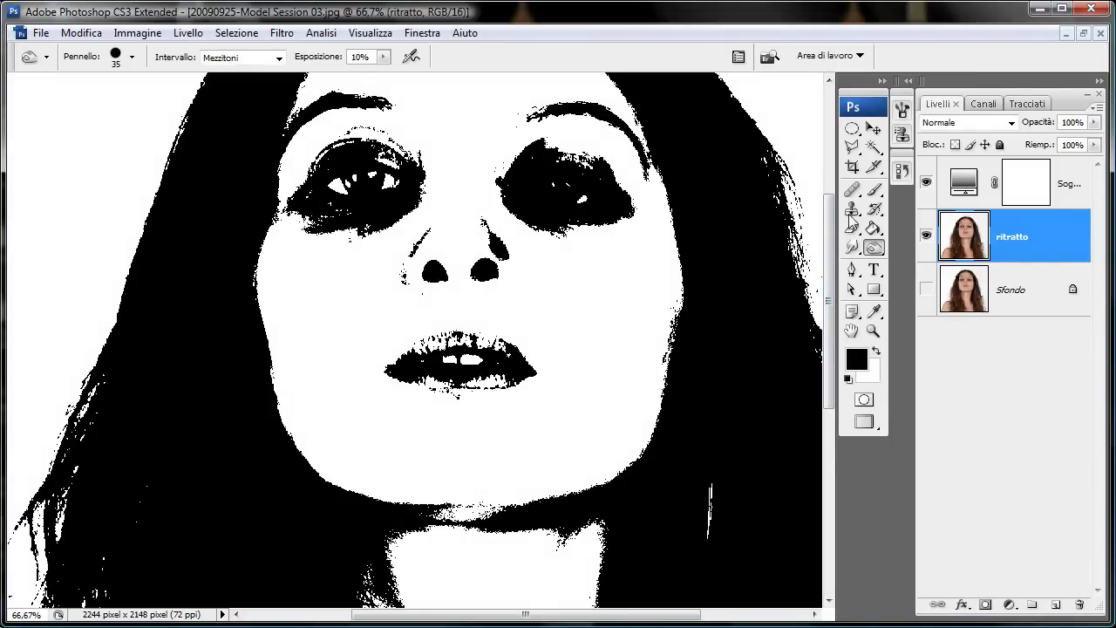
{"action": "left_click", "coordinate": [874, 248]}
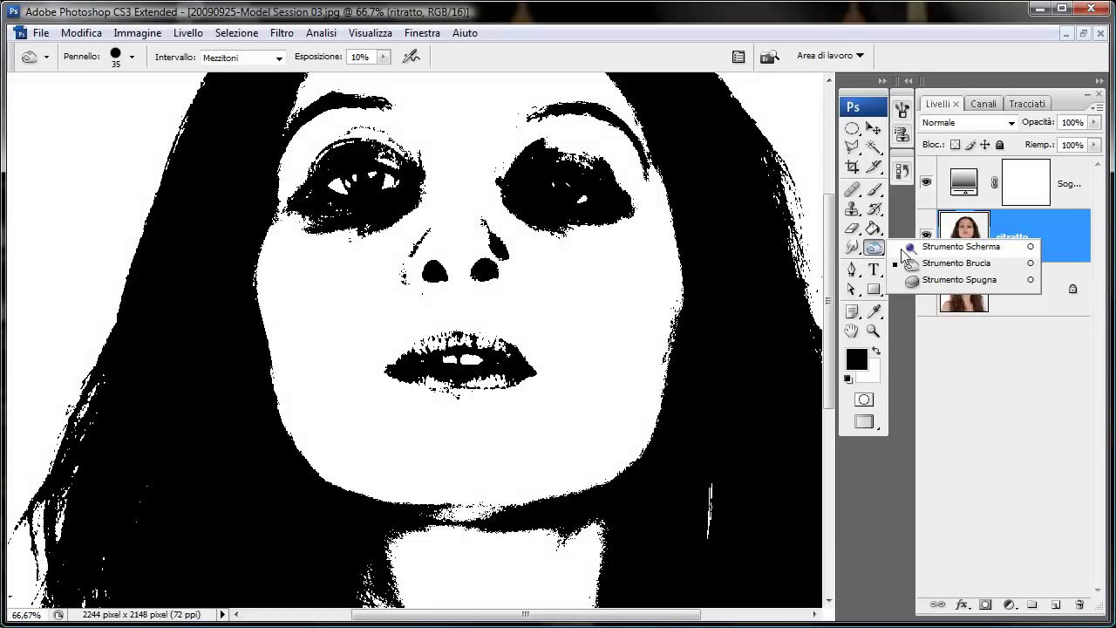
Dodge away the dark specks beside the right nostril with a smaller brush
{"action": "left_click", "coordinate": [908, 247]}
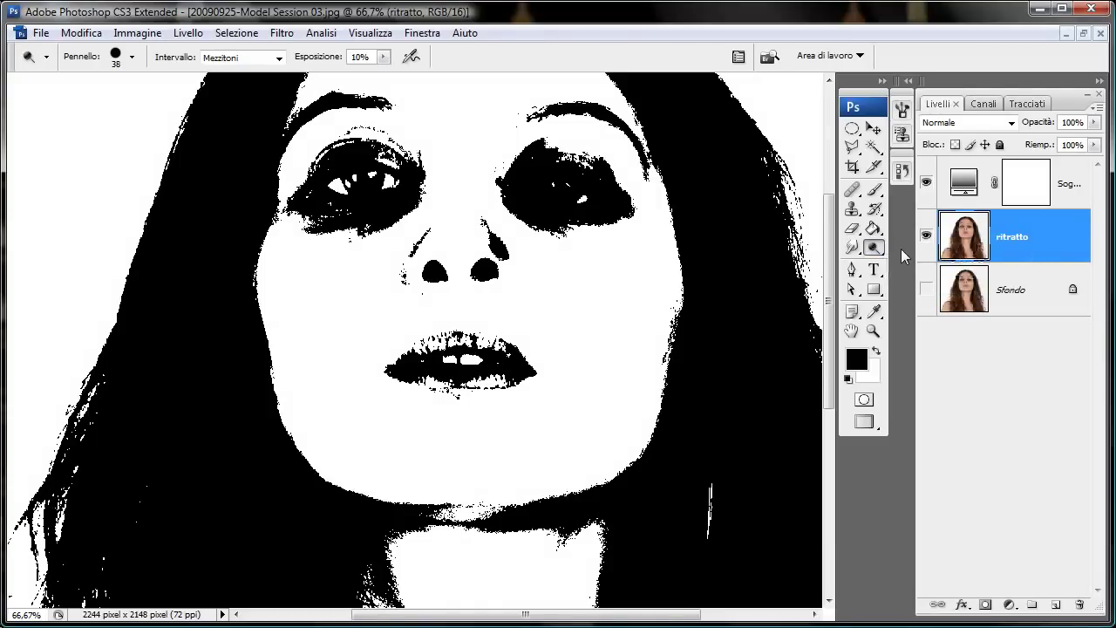
{"action": "key", "text": "bracketleft"}
{"action": "left_click_drag", "start_coordinate": [494, 251], "coordinate": [498, 255]}
{"action": "left_click_drag", "start_coordinate": [495, 247], "coordinate": [486, 240]}
Dodge the heavy black around the eyes with a 150 px brush, then zoom out
{"action": "key", "text": "bracketright"}
{"action": "key", "text": "bracketright"}
{"action": "key", "text": "bracketright"}
{"action": "key", "text": "bracketright"}
{"action": "key", "text": "bracketright"}
{"action": "key", "text": "bracketright"}
{"action": "key", "text": "bracketright"}
{"action": "key", "text": "bracketright"}
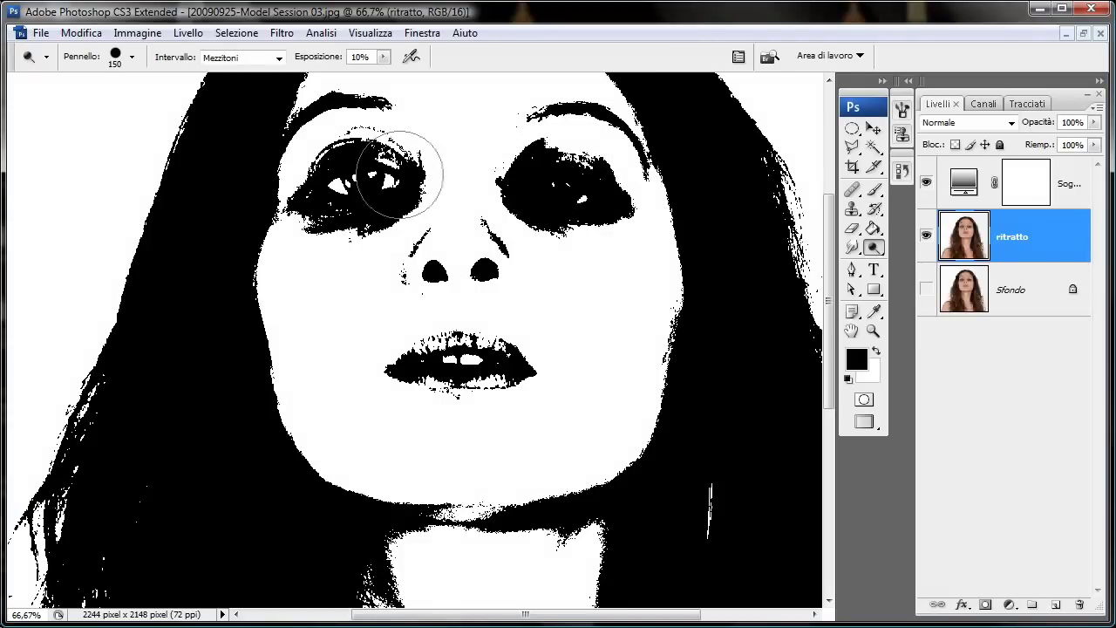
{"action": "mouse_move", "coordinate": [555, 172]}
{"action": "left_mouse_down"}
{"action": "mouse_move", "coordinate": [564, 206]}
{"action": "mouse_move", "coordinate": [535, 192]}
{"action": "mouse_move", "coordinate": [548, 206]}
{"action": "mouse_move", "coordinate": [605, 218]}
{"action": "mouse_move", "coordinate": [568, 219]}
{"action": "mouse_move", "coordinate": [570, 209]}
{"action": "mouse_move", "coordinate": [573, 219]}
{"action": "mouse_move", "coordinate": [529, 200]}
{"action": "mouse_move", "coordinate": [323, 207]}
{"action": "mouse_move", "coordinate": [358, 213]}
{"action": "mouse_move", "coordinate": [387, 212]}
{"action": "mouse_move", "coordinate": [304, 200]}
{"action": "mouse_move", "coordinate": [331, 195]}
{"action": "left_mouse_up"}
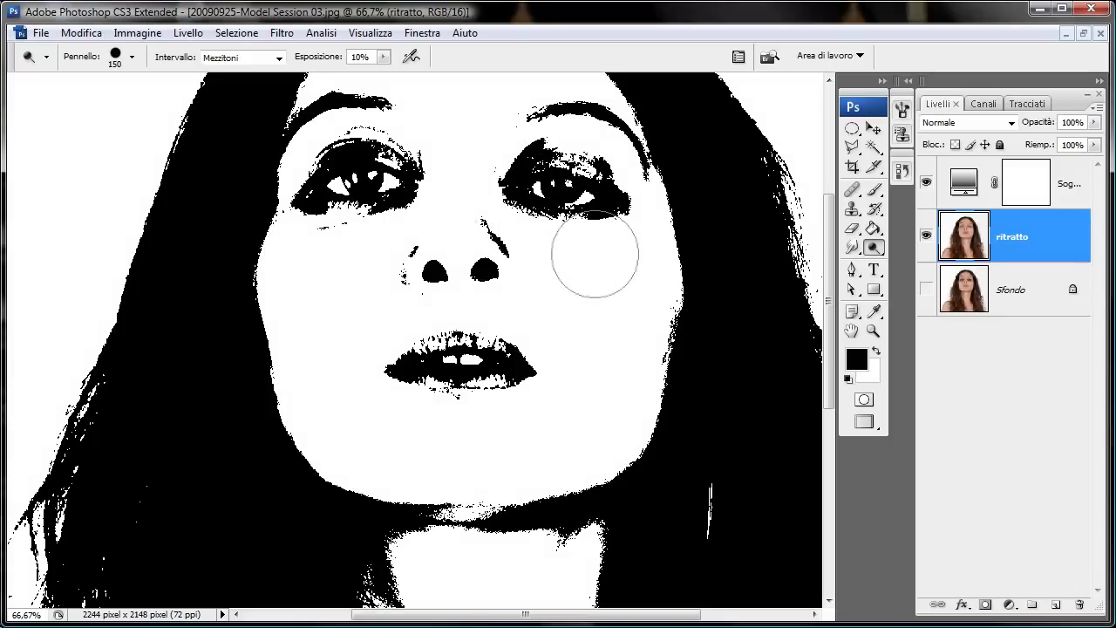
{"action": "key", "text": "ctrl+minus"}
{"action": "key", "text": "ctrl+minus"}
{"action": "key", "text": "ctrl+minus"}
{"action": "key", "text": "ctrl"}
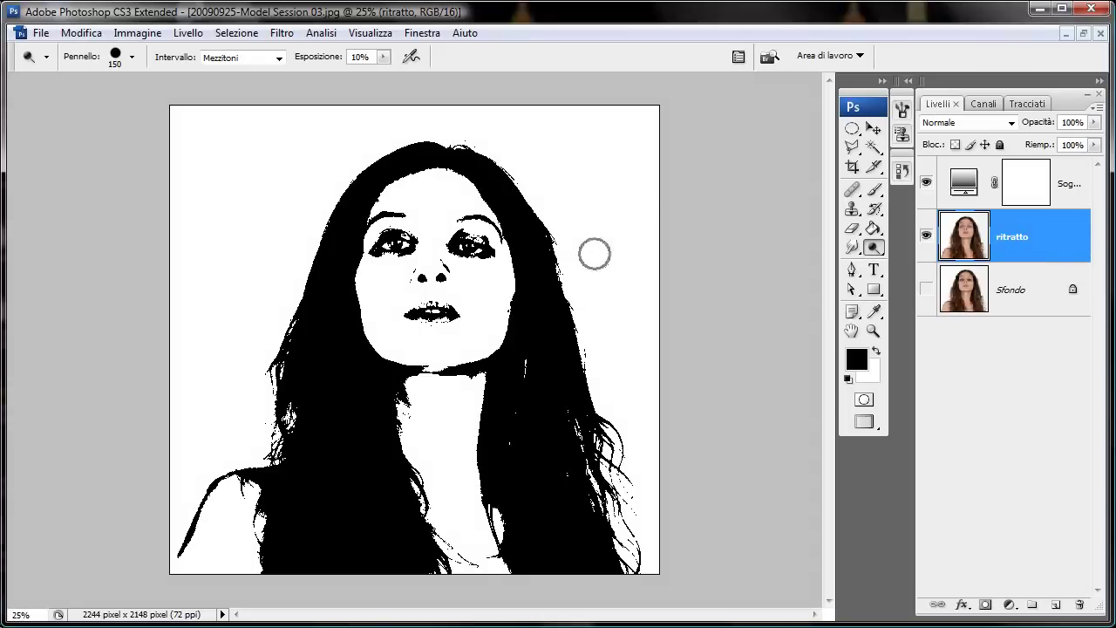
Select the Soglia 1 layer and merge it down into ritratto with Ctrl+E
{"action": "key", "text": "v"}
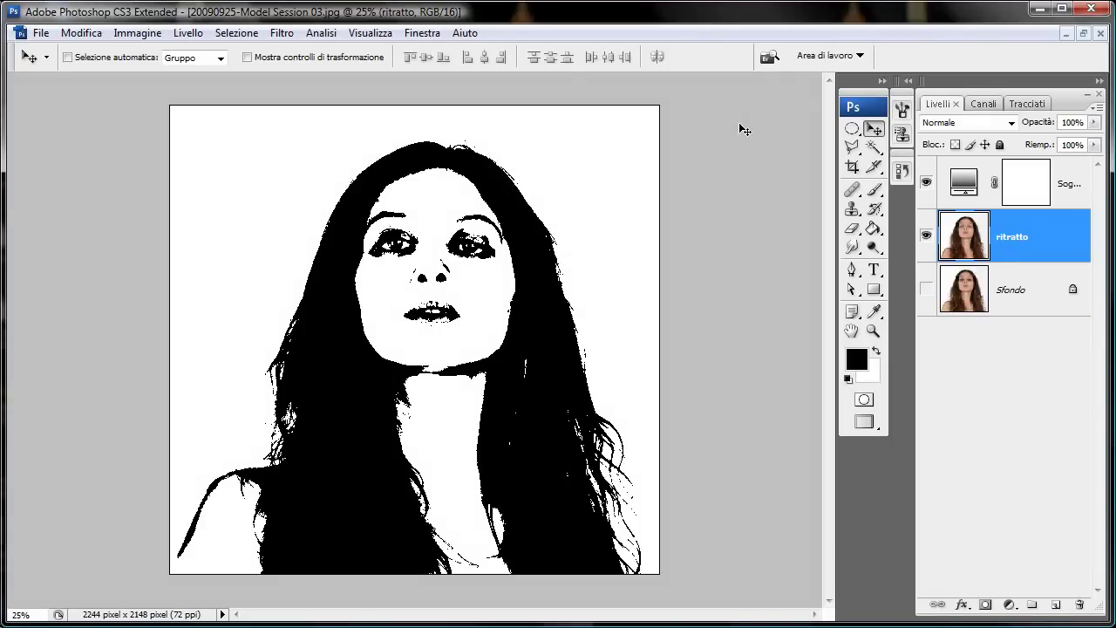
{"action": "left_click", "coordinate": [1056, 168]}
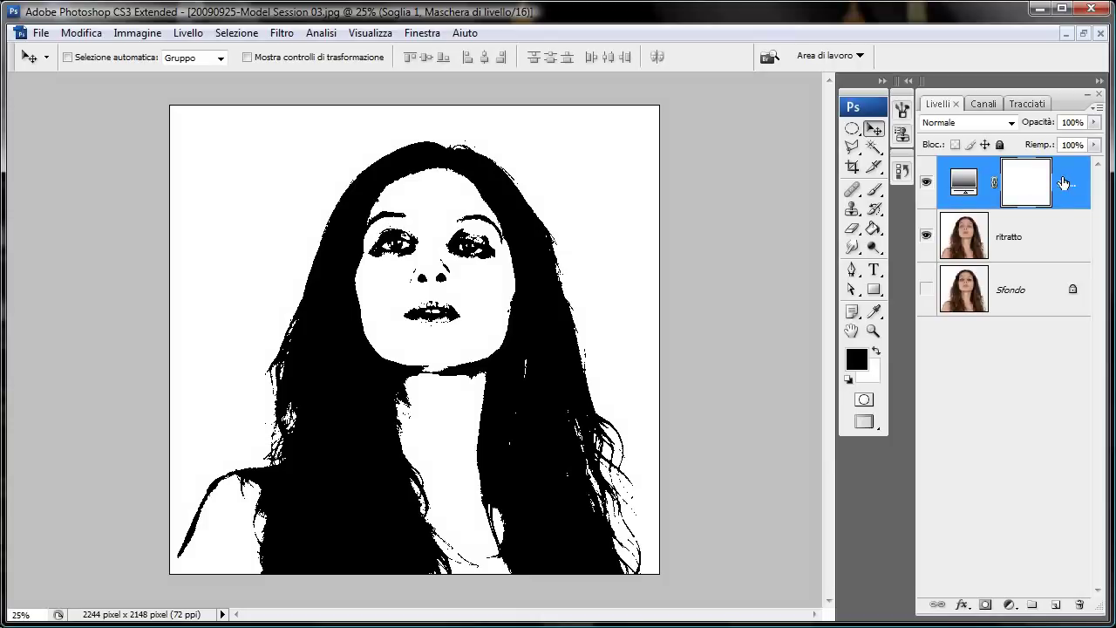
{"action": "key", "text": "ctrl"}
{"action": "left_click", "coordinate": [1028, 192], "text": "ctrl"}
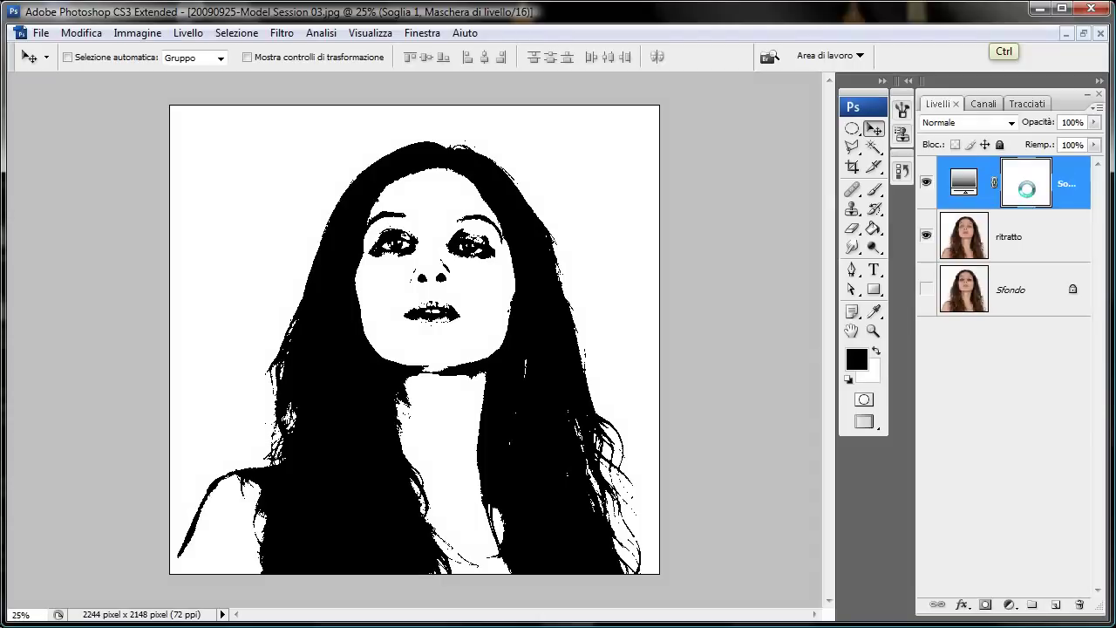
{"action": "key", "text": "ctrl+e"}
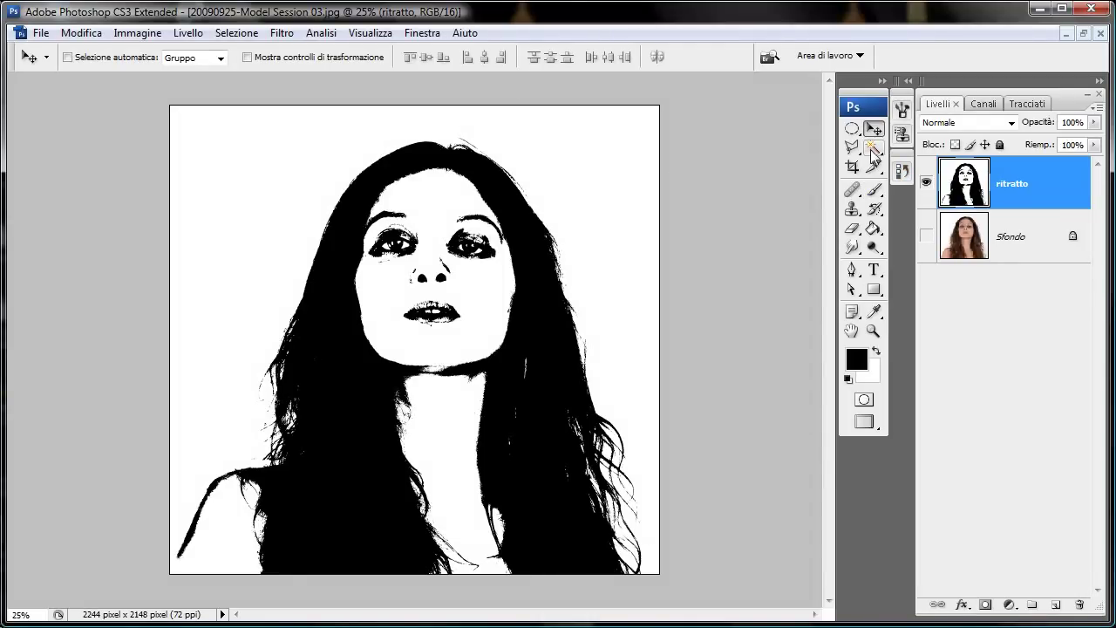
Magic Wand the white areas and grow the selection with Selezione > Simile
{"action": "left_click", "coordinate": [873, 150]}
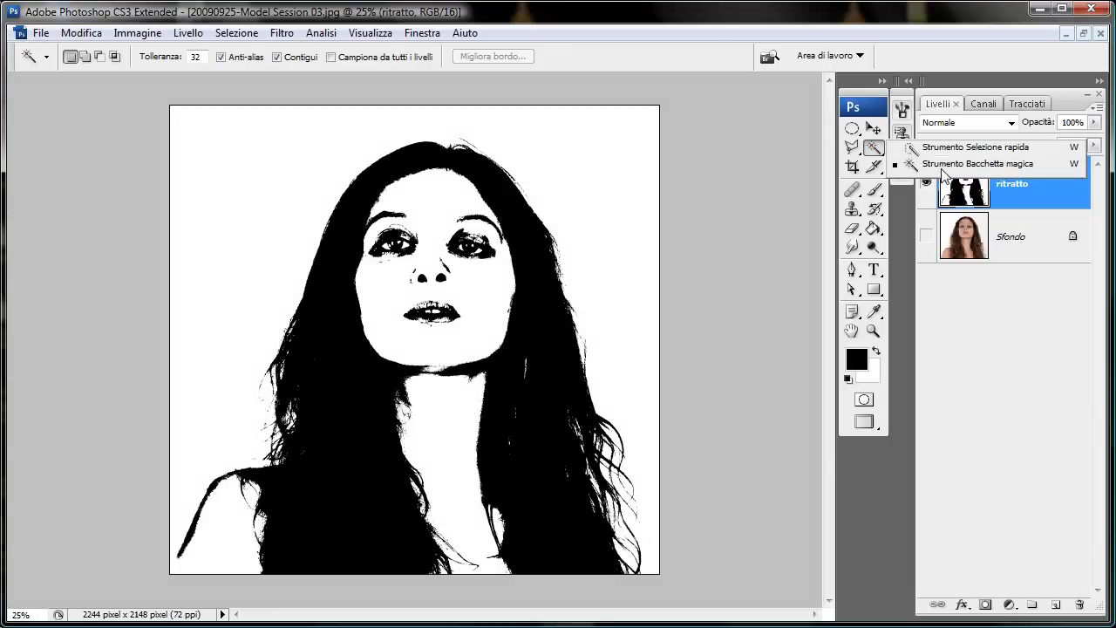
{"action": "left_click", "coordinate": [942, 167]}
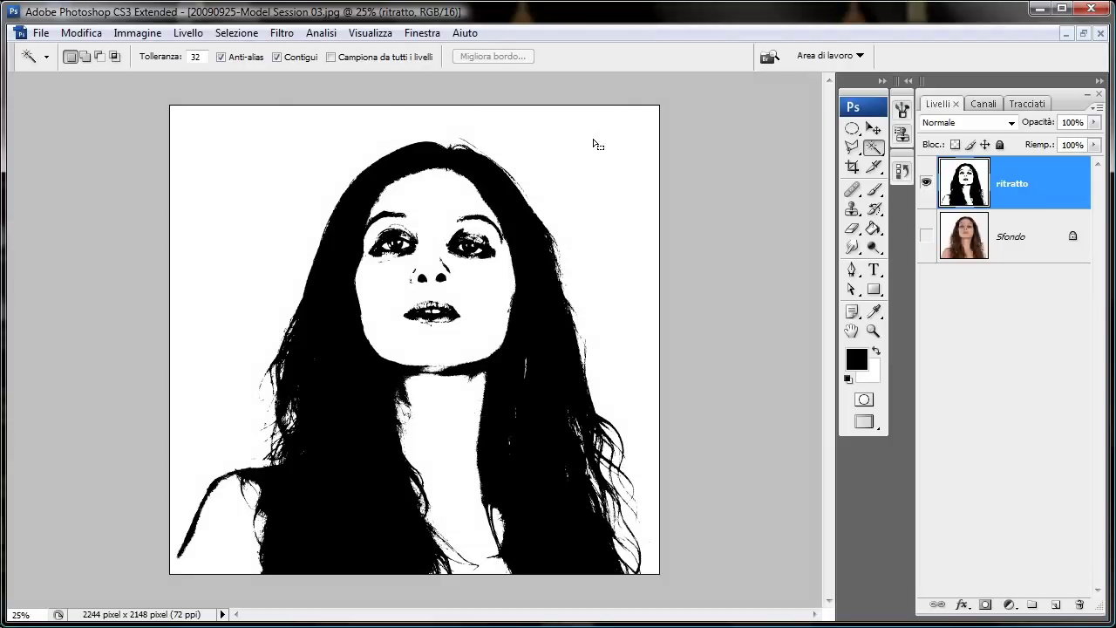
{"action": "left_click", "coordinate": [597, 144]}
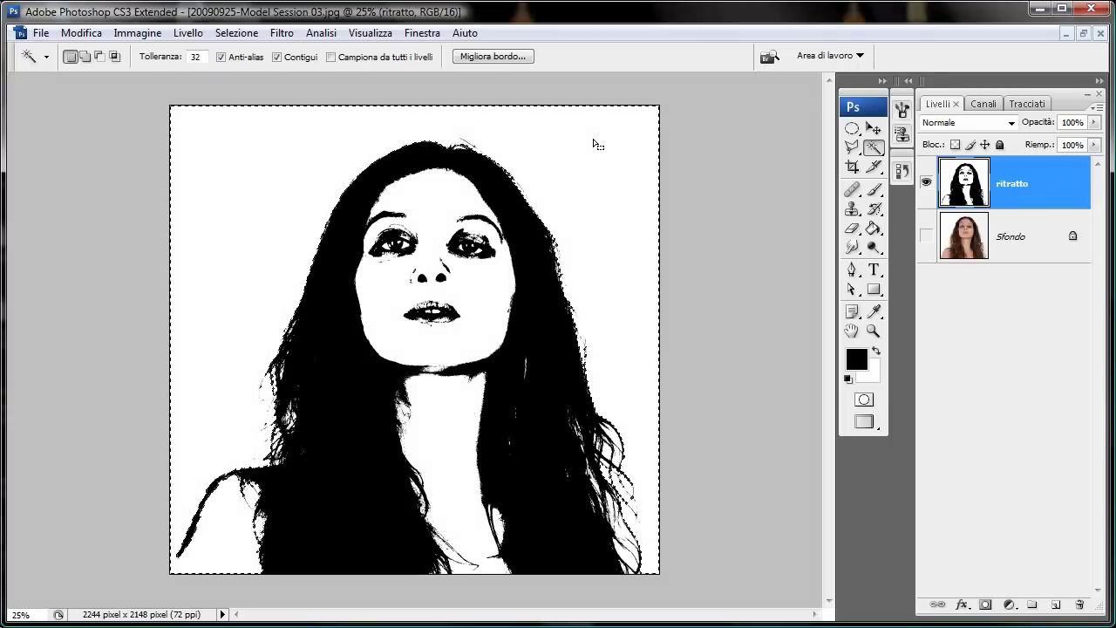
{"action": "left_click", "coordinate": [256, 36]}
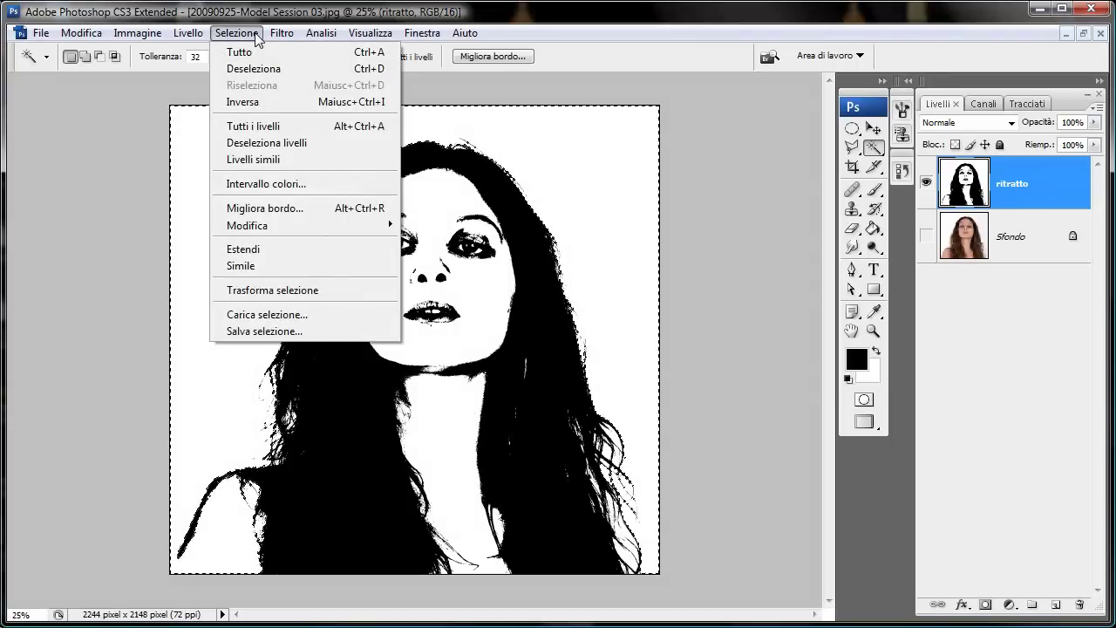
{"action": "left_click", "coordinate": [590, 34]}
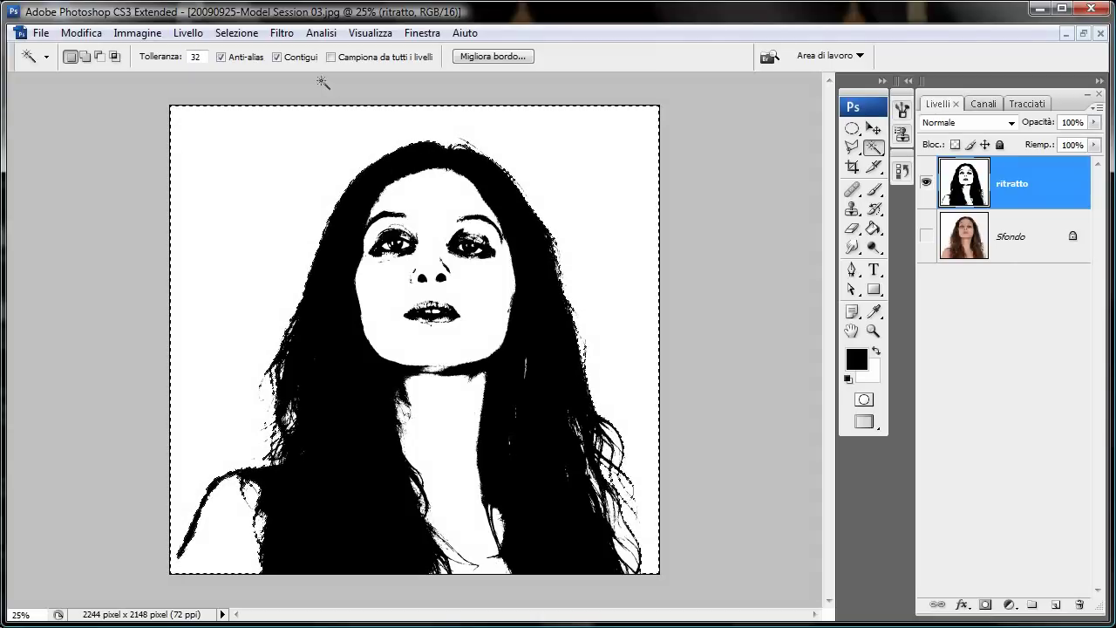
{"action": "key", "text": "shift"}
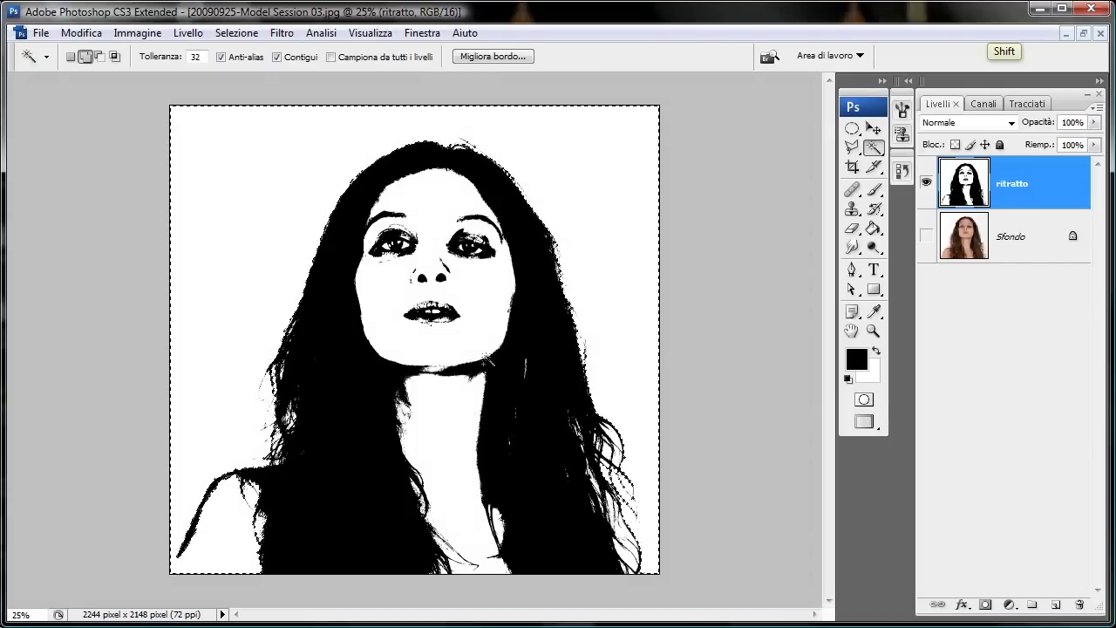
{"action": "left_click", "coordinate": [237, 33]}
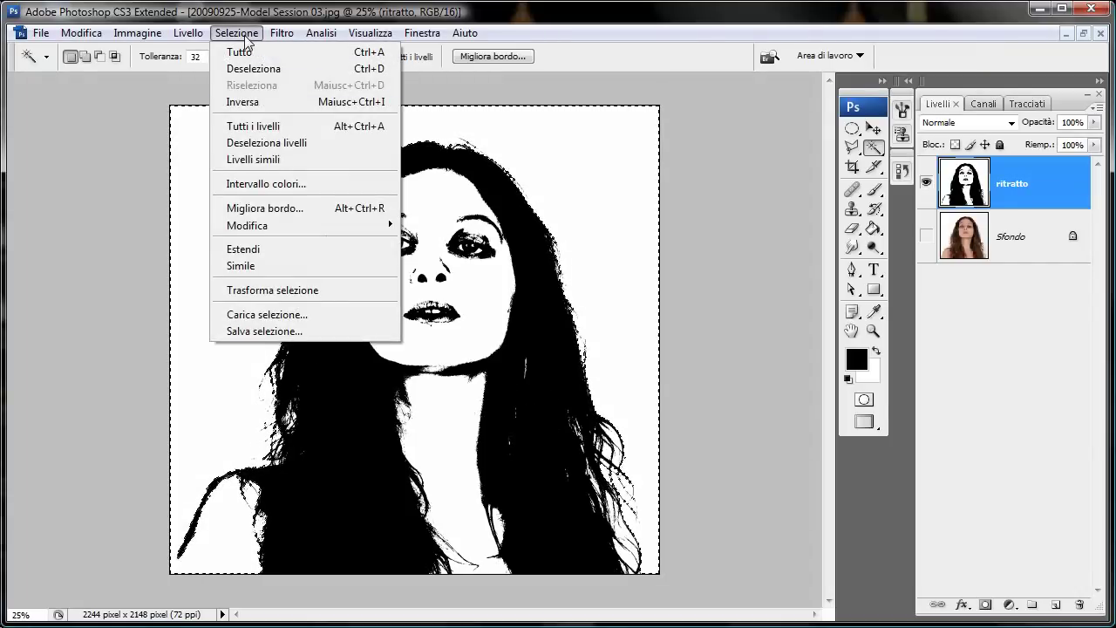
{"action": "left_click", "coordinate": [270, 271]}
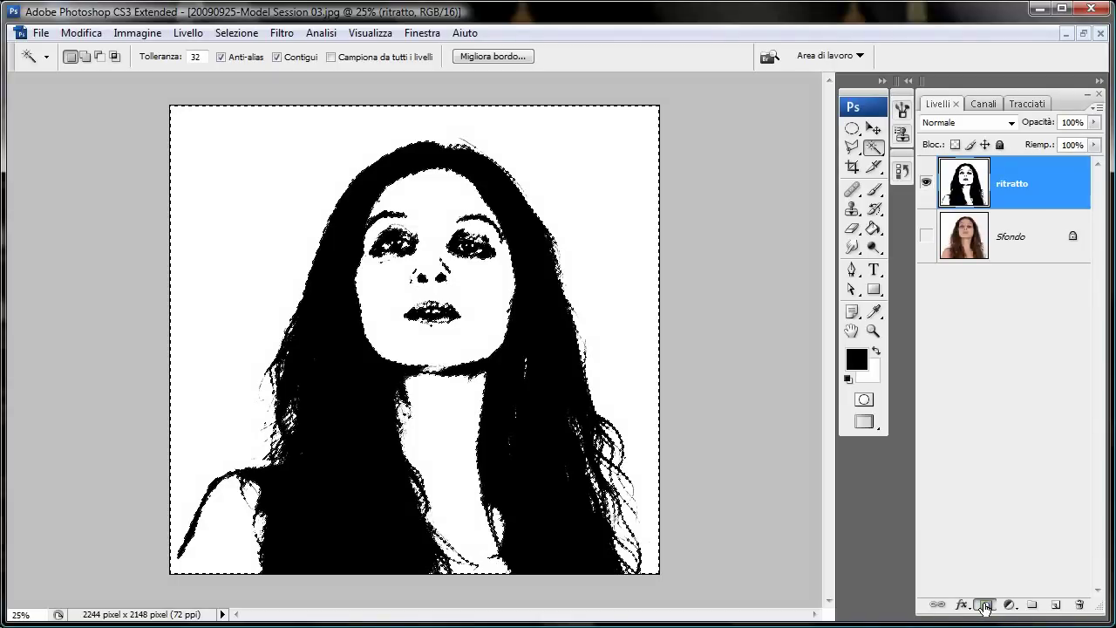
Add a layer mask to ritratto and invert it so only the black stencil shows
{"action": "left_click", "coordinate": [987, 604]}
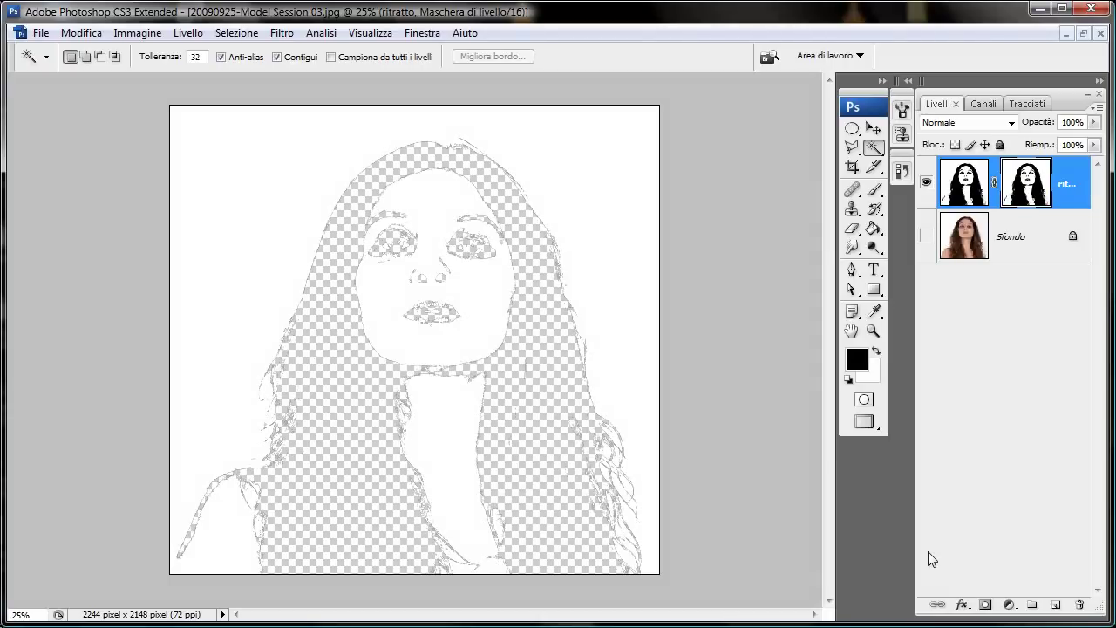
{"action": "key", "text": "ctrl"}
{"action": "key", "text": "ctrl+i"}
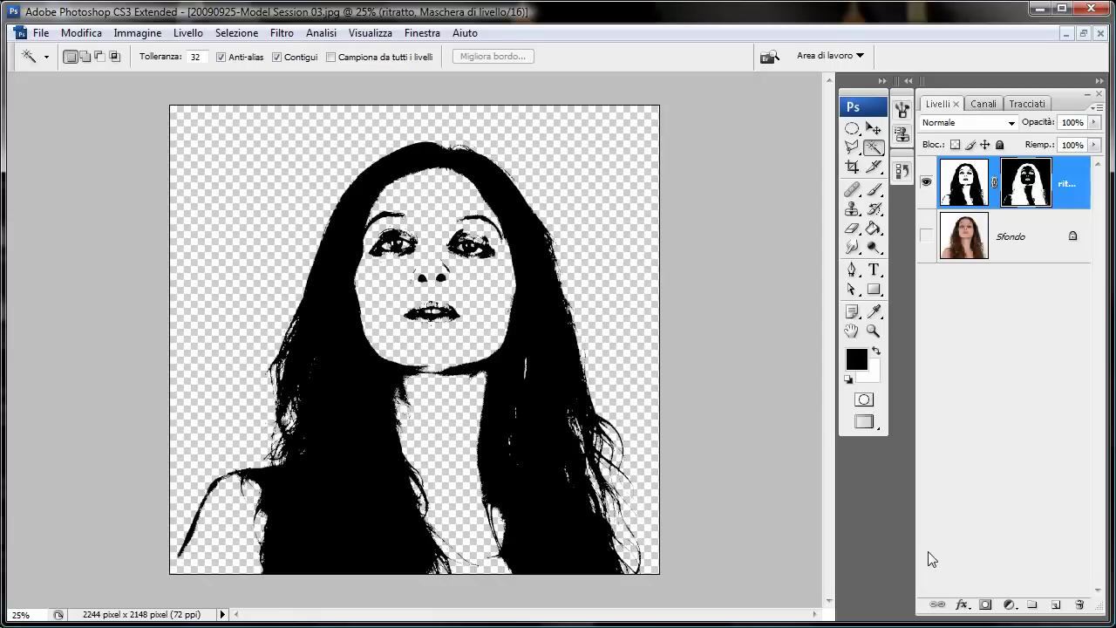
Add a new empty layer directly above the Sfondo photo layer
{"action": "left_click", "coordinate": [975, 241]}
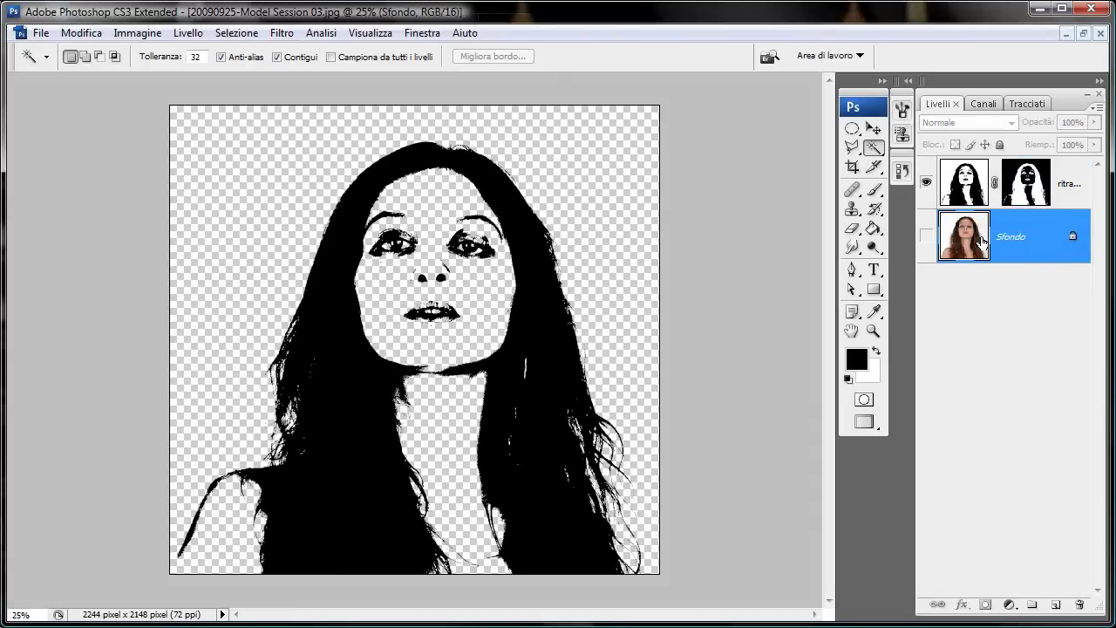
{"action": "left_click", "coordinate": [1055, 604]}
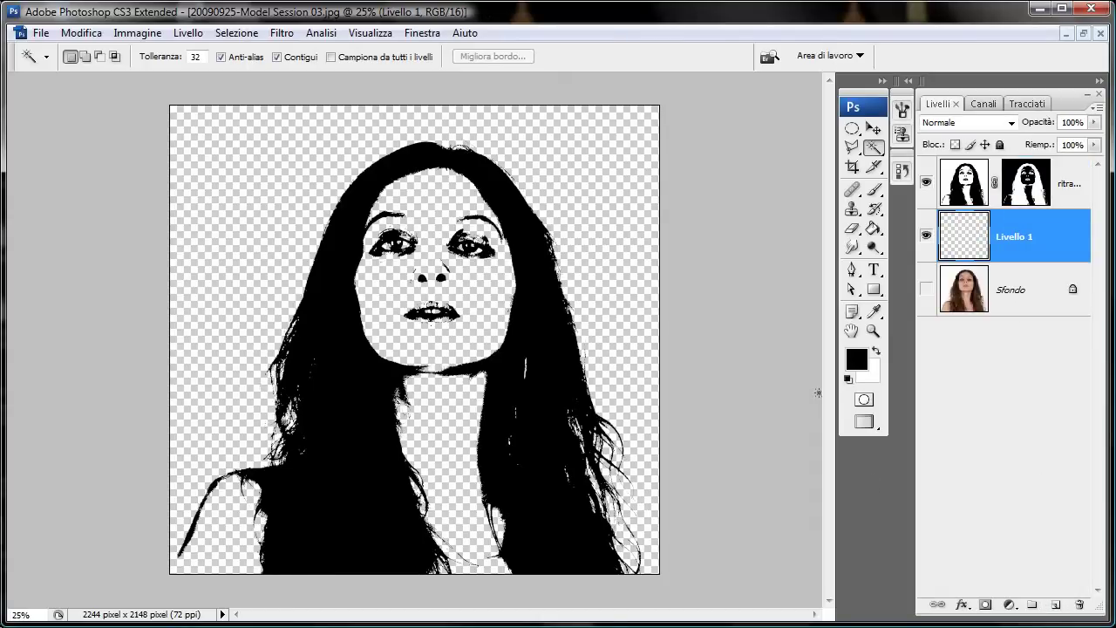
{"action": "left_click", "coordinate": [857, 358]}
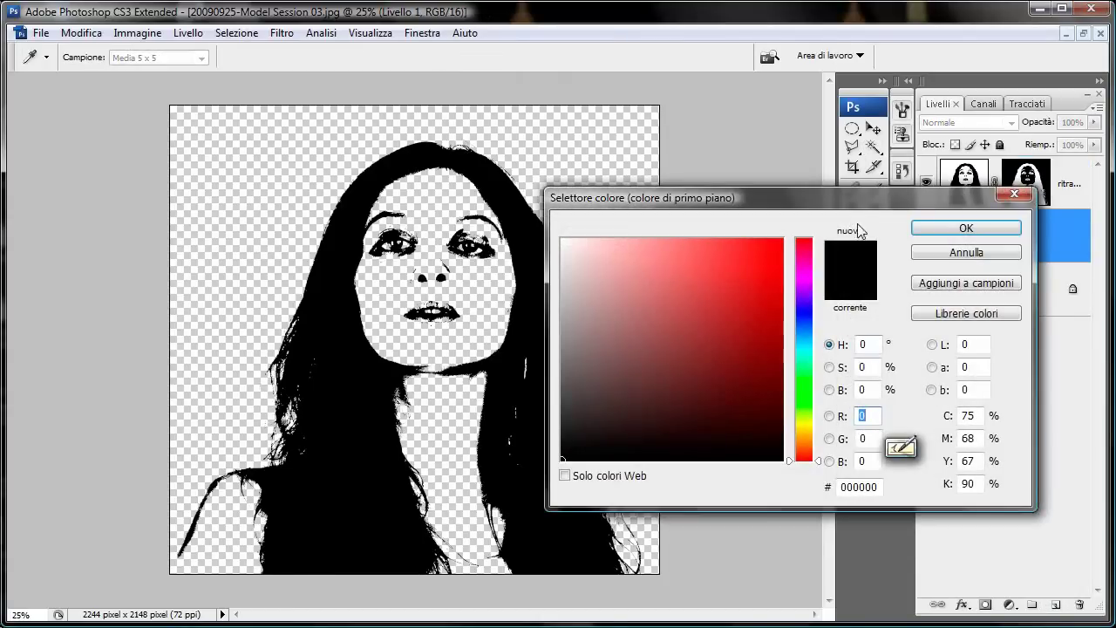
Set the foreground colour to red R178 G14 B14 and fill the new layer with it
{"action": "left_click_drag", "start_coordinate": [867, 200], "coordinate": [744, 213]}
{"action": "type", "text": "178"}
{"action": "key", "text": "Tab"}
{"action": "type", "text": "14"}
{"action": "key", "text": "Tab"}
{"action": "type", "text": "14"}
{"action": "left_click", "coordinate": [814, 234]}
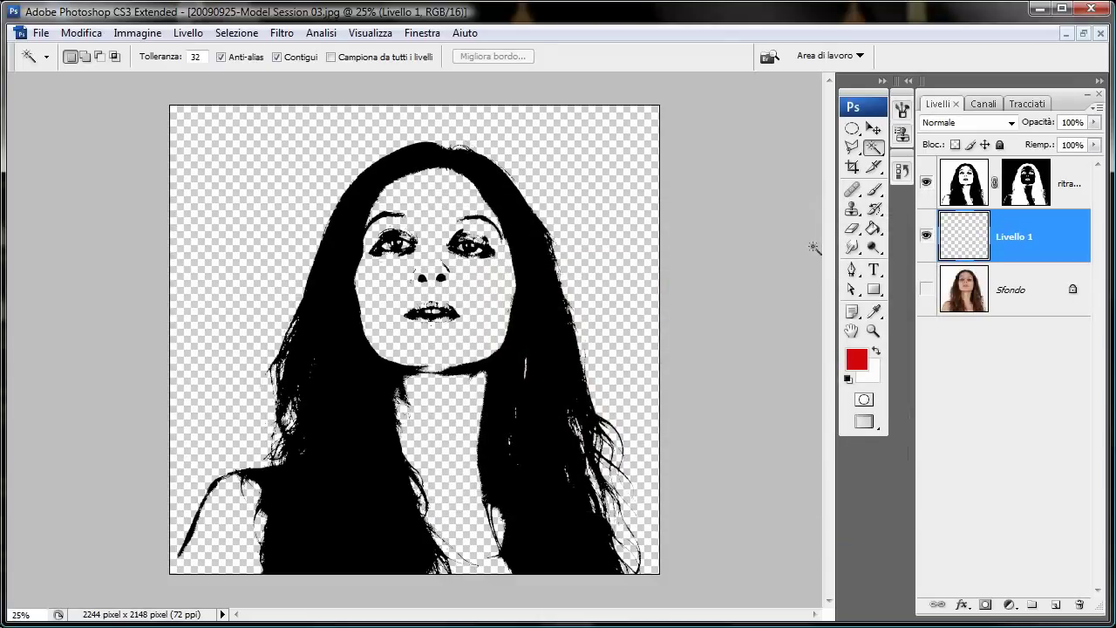
{"action": "key", "text": "alt"}
{"action": "key", "text": "alt+BackSpace"}
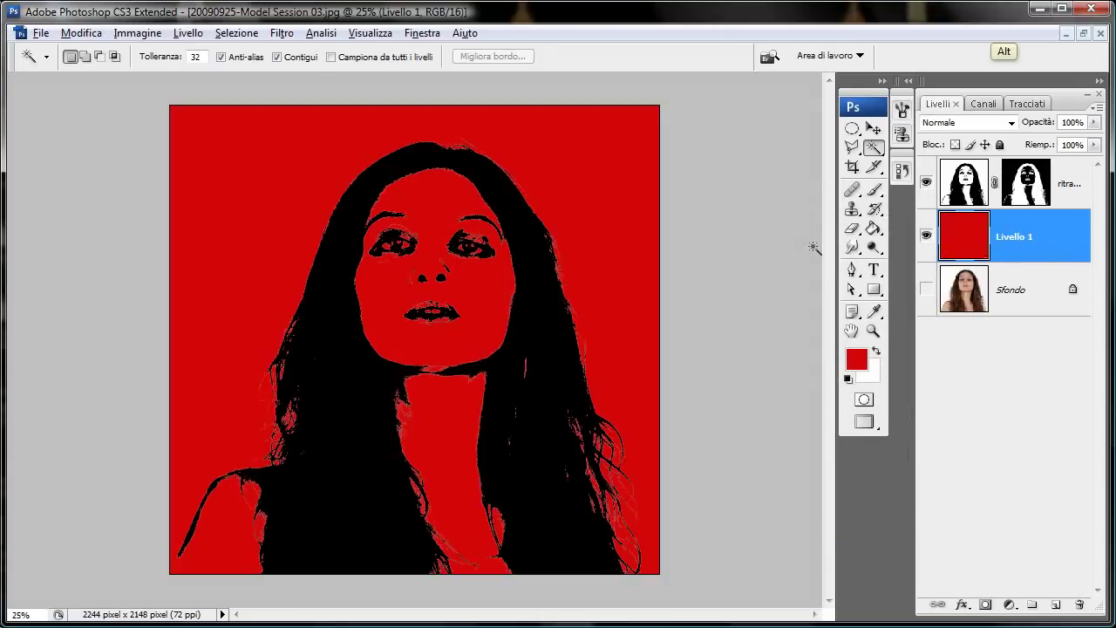
Rename the red layer to 'sfondo'
{"action": "double_click", "coordinate": [1003, 236]}
{"action": "type", "text": "sfondo"}
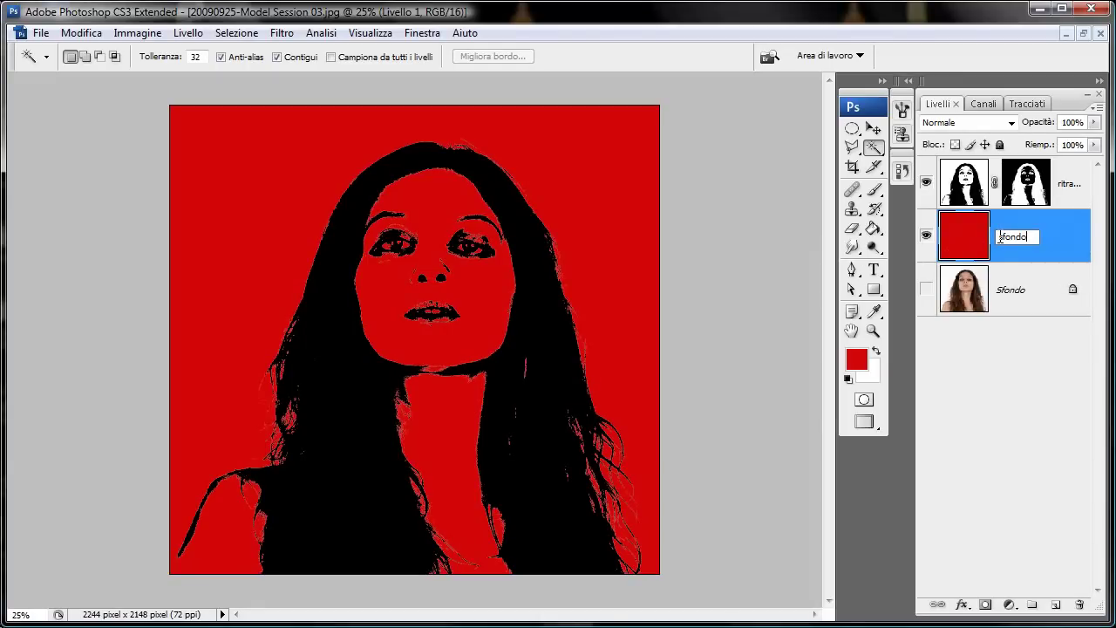
{"action": "key", "text": "Return"}
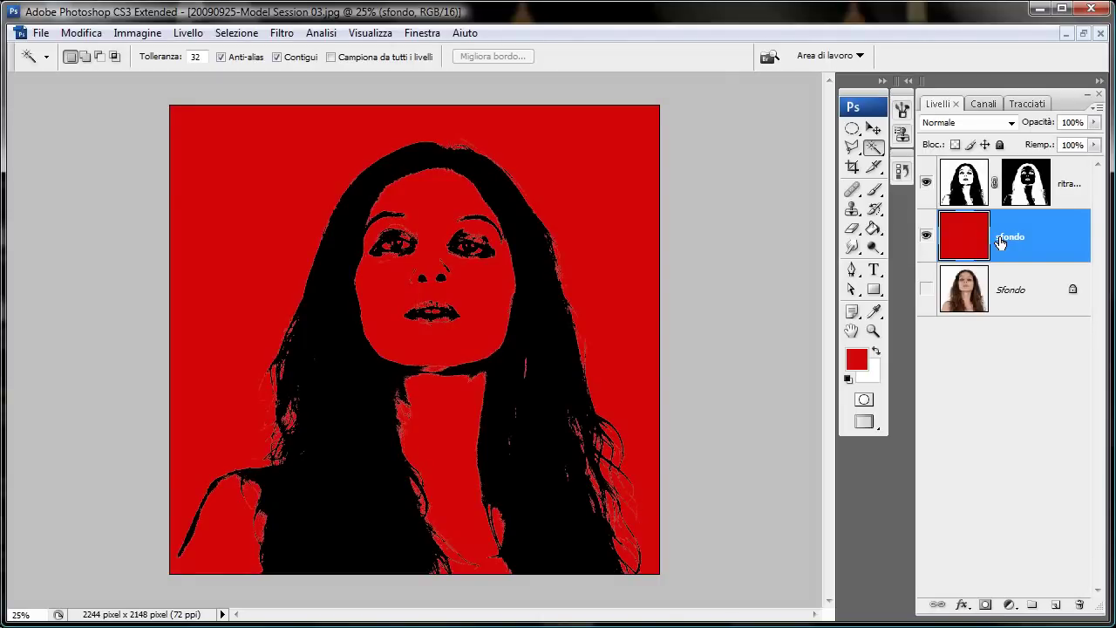
Add an empty Livello 1 layer above the red sfondo layer, below ritratto
{"action": "key", "text": "Return"}
{"action": "key", "text": "ctrl+plus"}
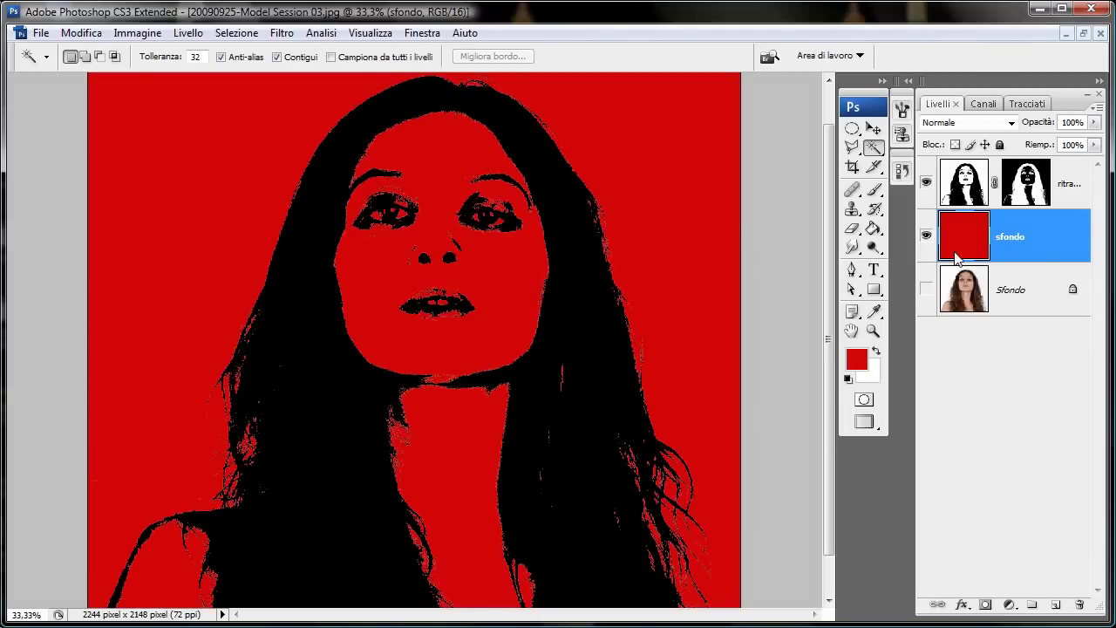
{"action": "left_click_drag", "start_coordinate": [472, 443], "coordinate": [476, 399]}
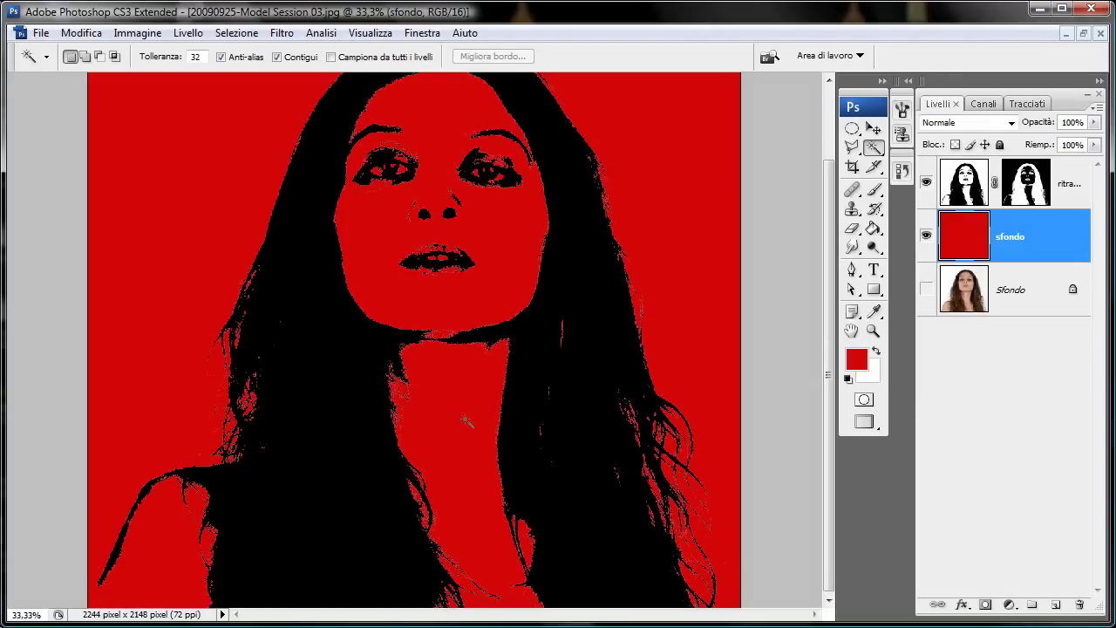
{"action": "key", "text": "ctrl+minus"}
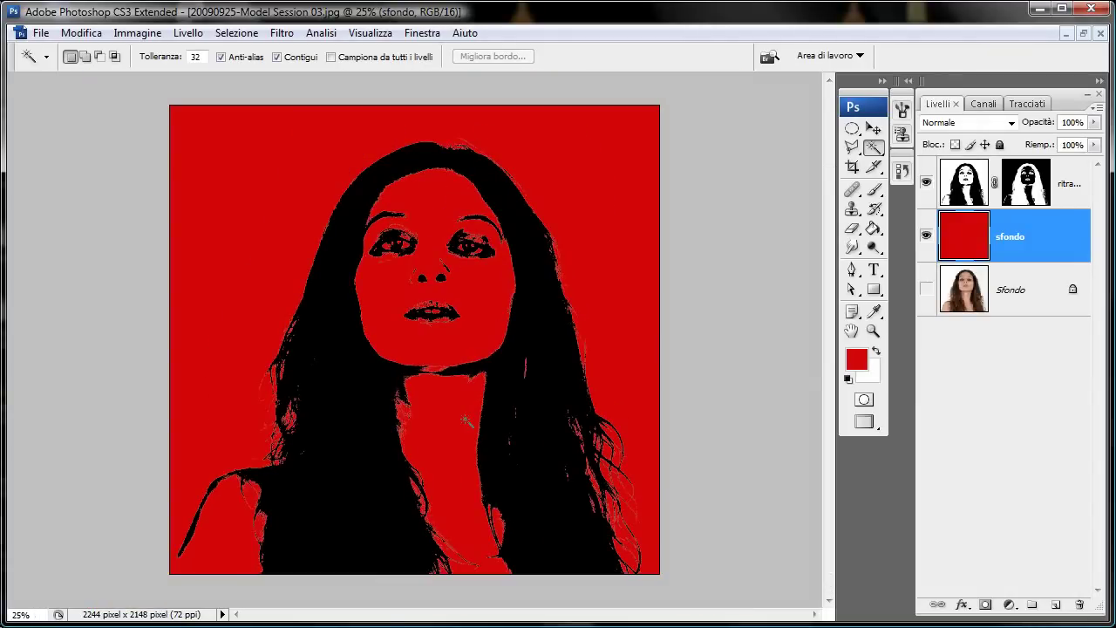
{"action": "left_click", "coordinate": [1054, 606]}
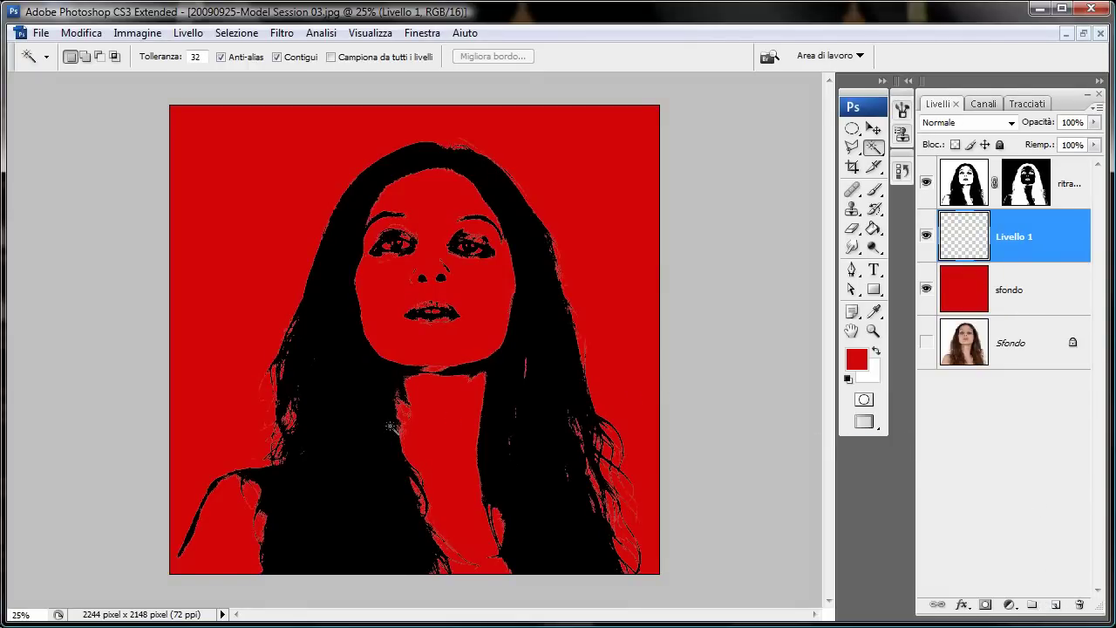
{"action": "key", "text": "l"}
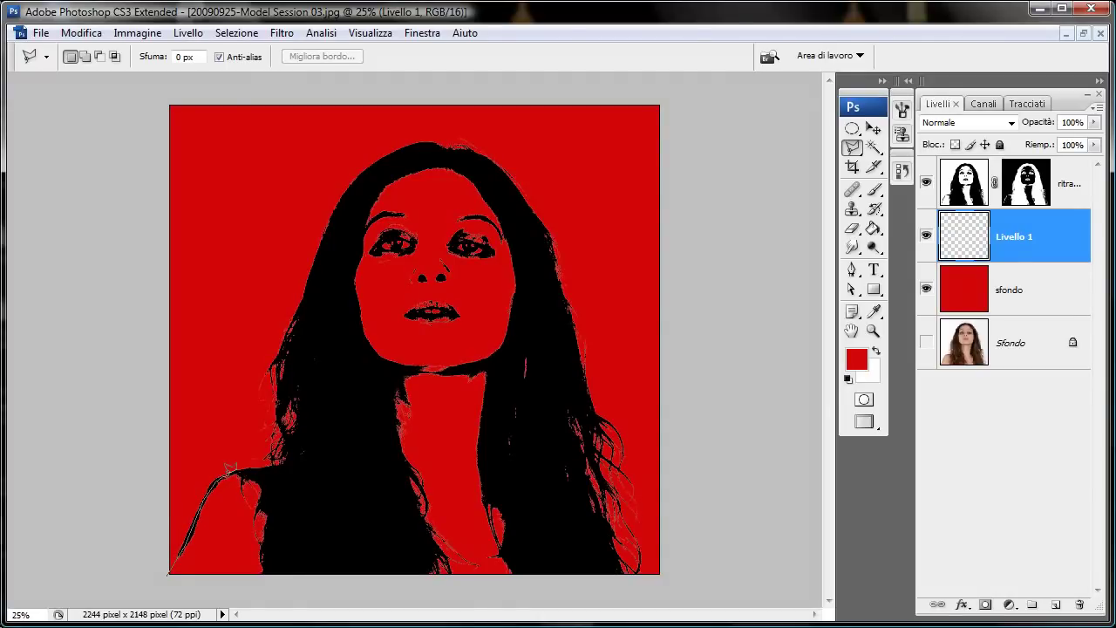
Outline the face, hair edges, neck and chest with Polygonal Lasso points, extending below the image
{"action": "left_click", "coordinate": [232, 472]}
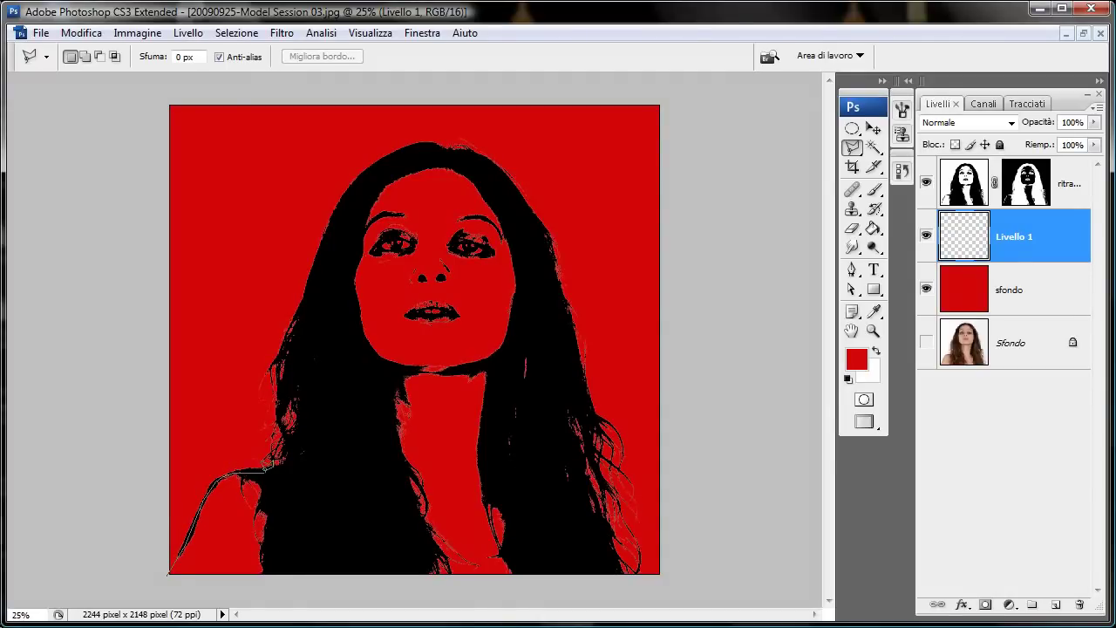
{"action": "left_click", "coordinate": [343, 472]}
{"action": "left_click", "coordinate": [345, 226]}
{"action": "left_click", "coordinate": [386, 162]}
{"action": "left_click", "coordinate": [449, 155]}
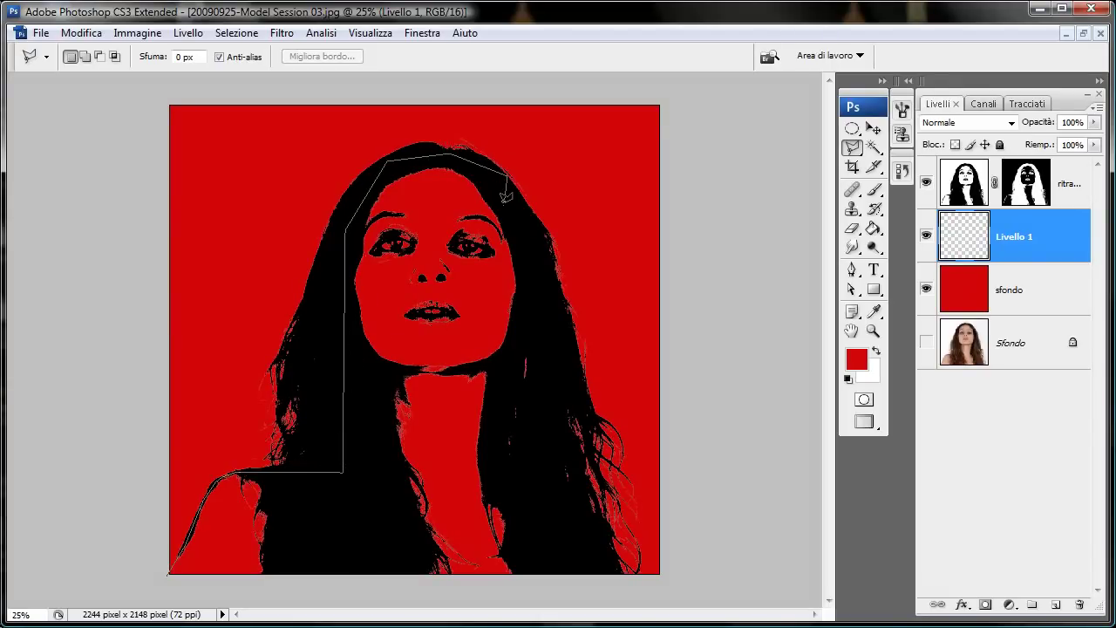
{"action": "left_click", "coordinate": [496, 184]}
{"action": "left_click", "coordinate": [519, 234]}
{"action": "left_click", "coordinate": [518, 353]}
{"action": "left_click", "coordinate": [497, 410]}
{"action": "left_click", "coordinate": [497, 468]}
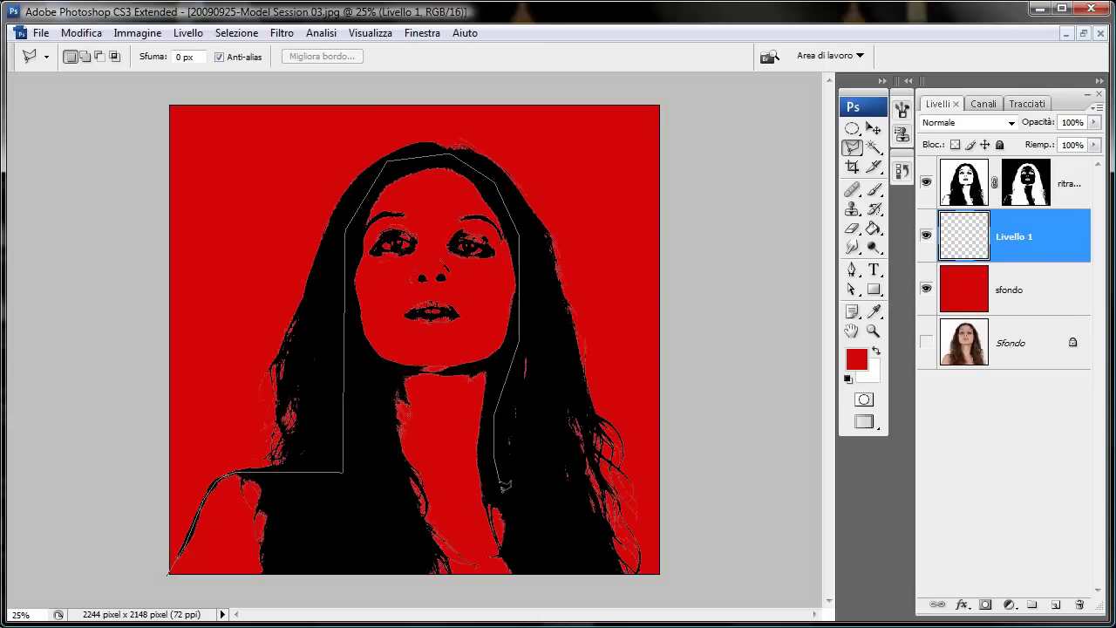
{"action": "left_click", "coordinate": [541, 597]}
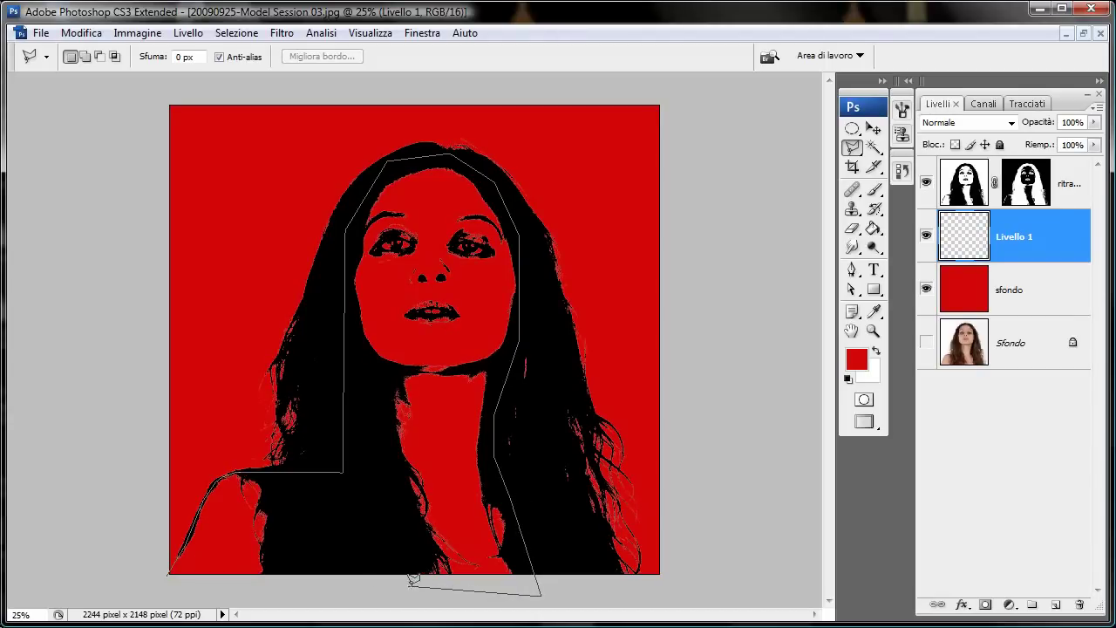
{"action": "left_click", "coordinate": [166, 571]}
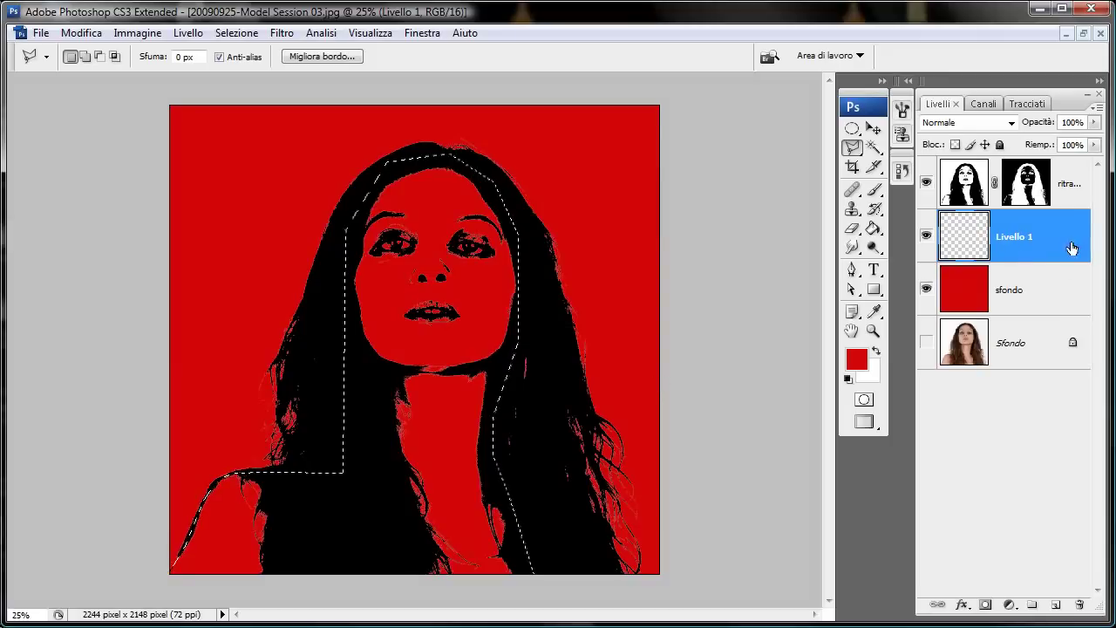
Rename the empty Livello 1 layer to 'pelle'
{"action": "double_click", "coordinate": [1003, 236]}
{"action": "type", "text": "pelle"}
{"action": "key", "text": "Return"}
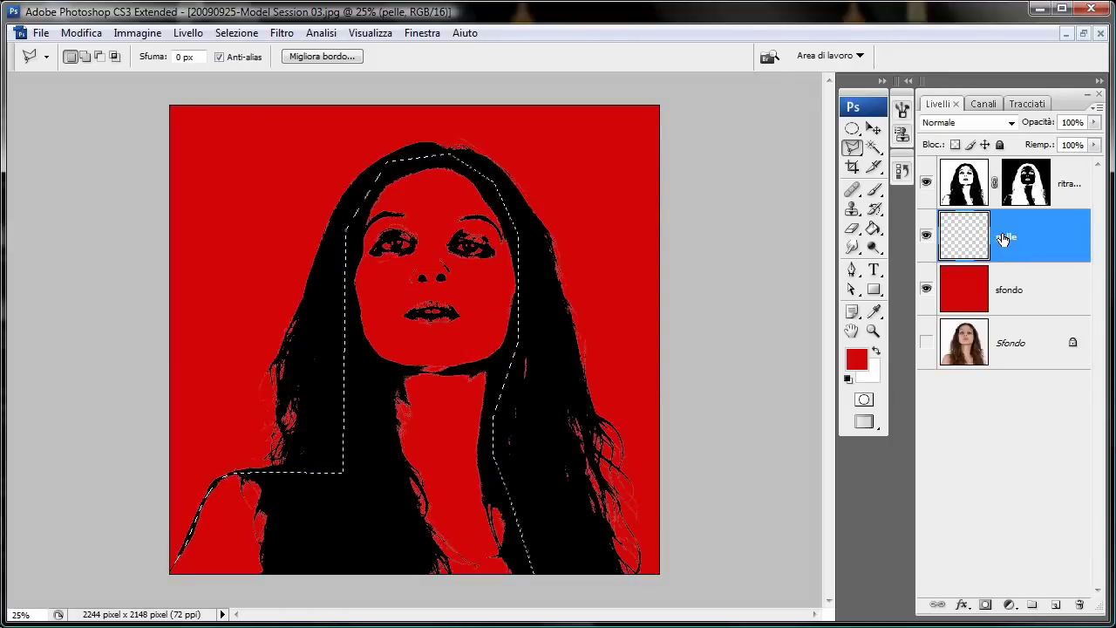
Choose a warm peach foreground colour, fill the skin selection with it, and deselect
{"action": "left_click", "coordinate": [861, 370]}
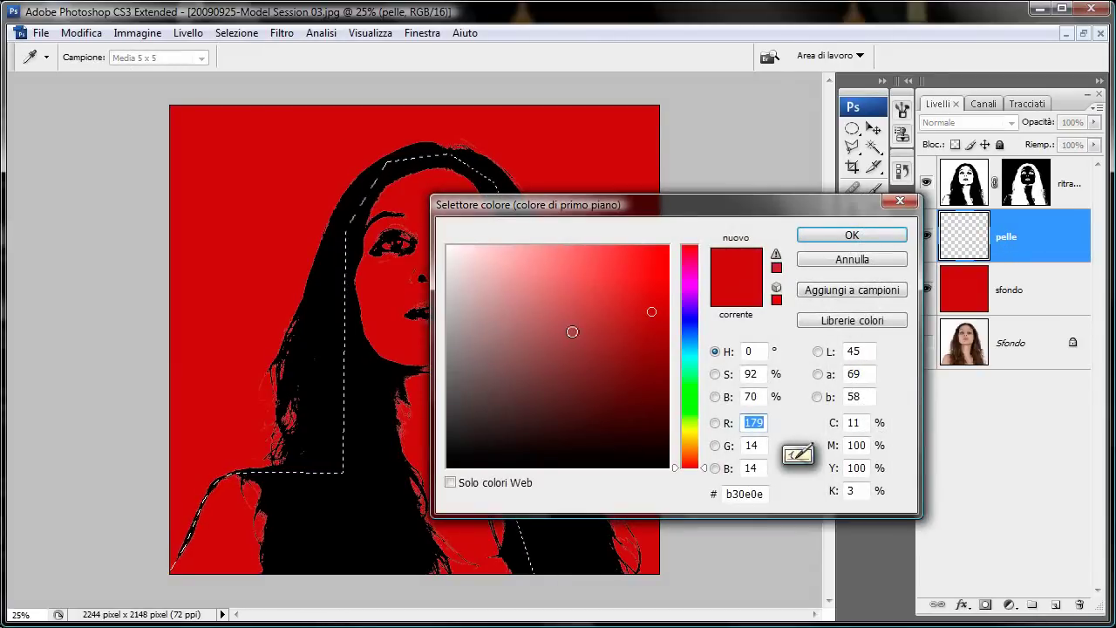
{"action": "left_click", "coordinate": [693, 448]}
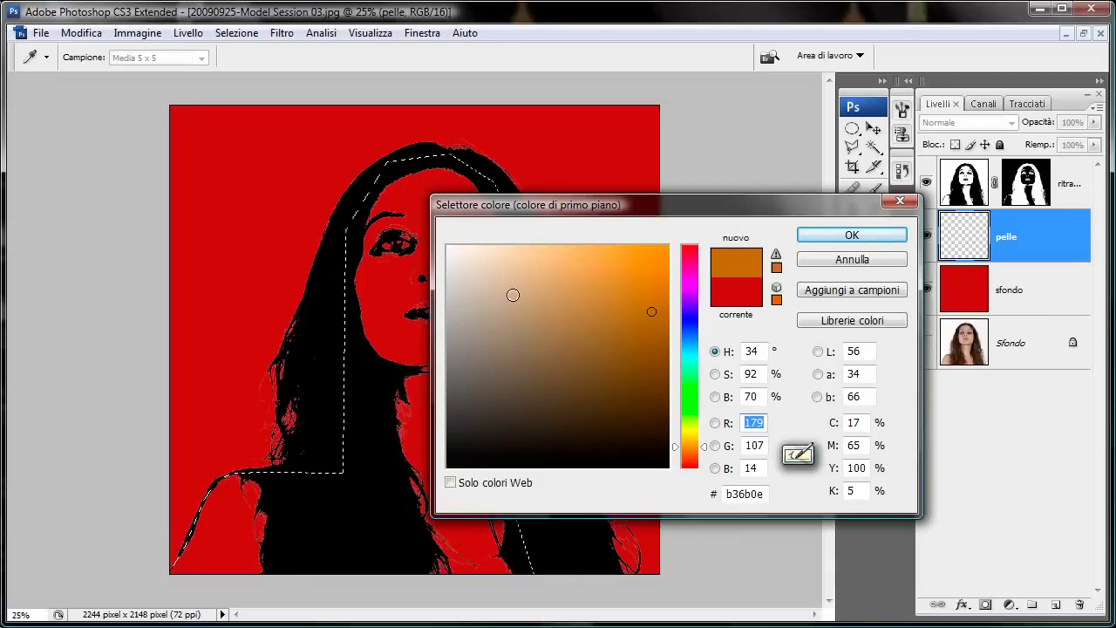
{"action": "left_click", "coordinate": [496, 287]}
{"action": "left_click", "coordinate": [494, 303]}
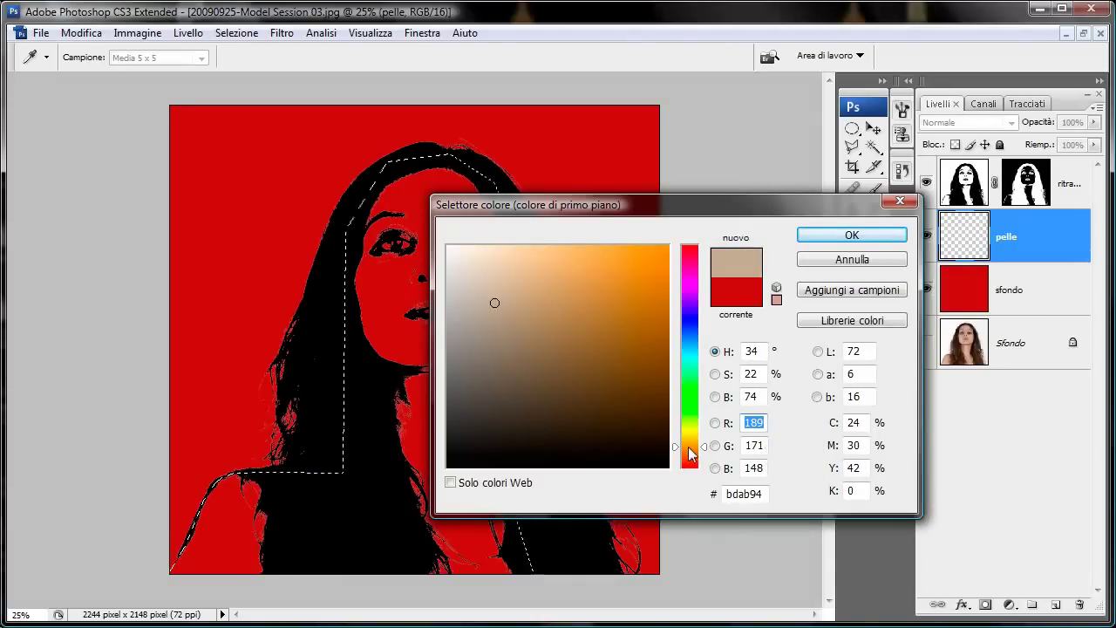
{"action": "left_click_drag", "start_coordinate": [674, 444], "coordinate": [674, 451]}
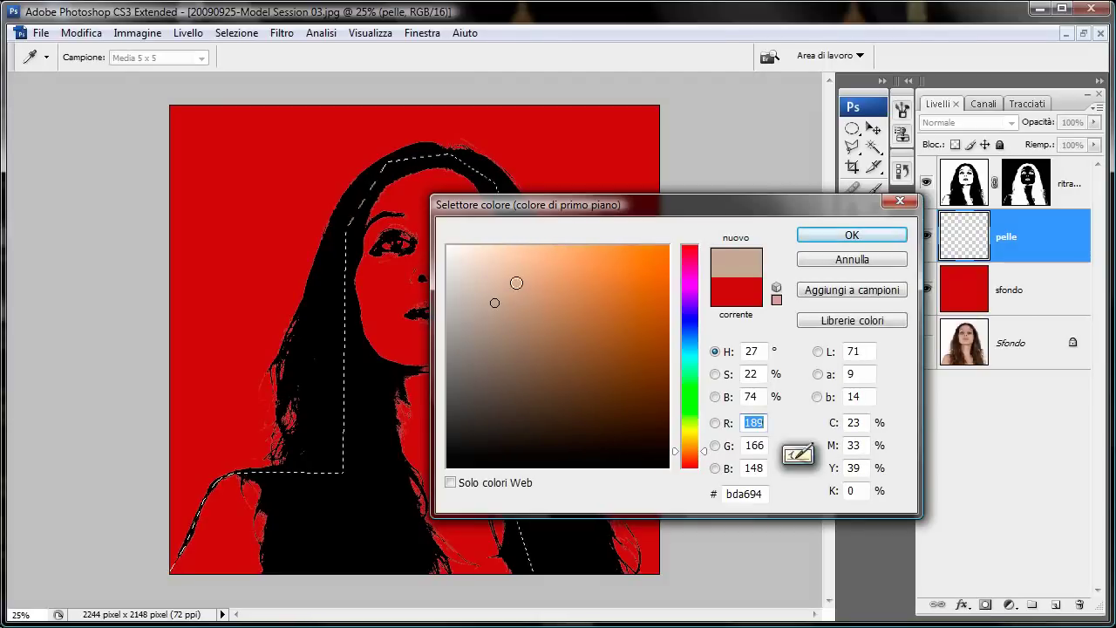
{"action": "left_click", "coordinate": [517, 283]}
{"action": "left_click", "coordinate": [807, 234]}
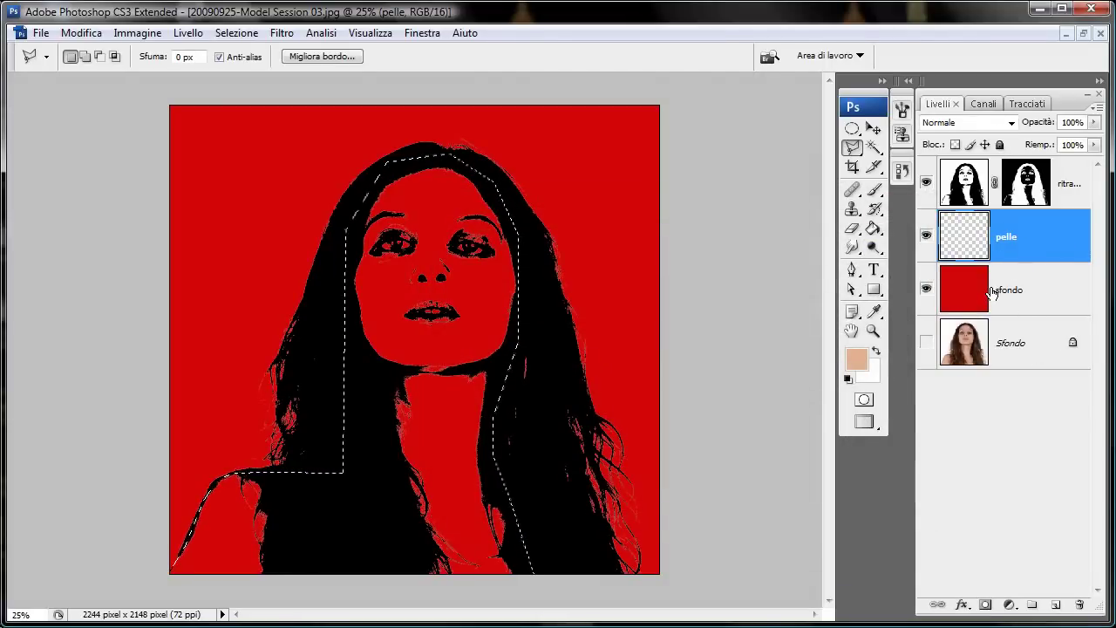
{"action": "key", "text": "alt+BackSpace"}
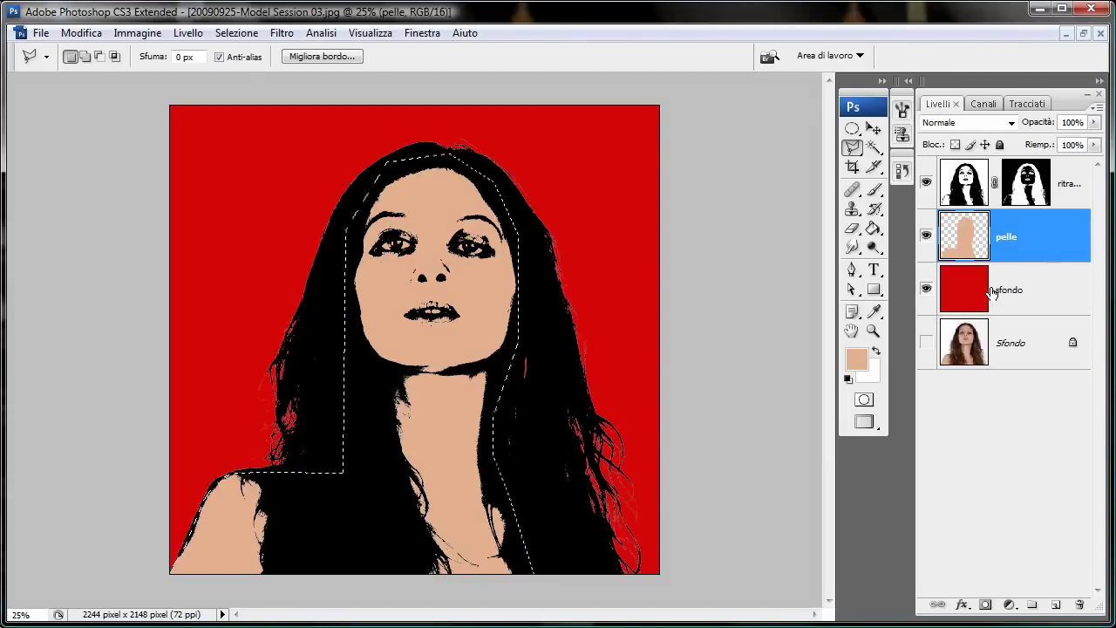
{"action": "key", "text": "ctrl+d"}
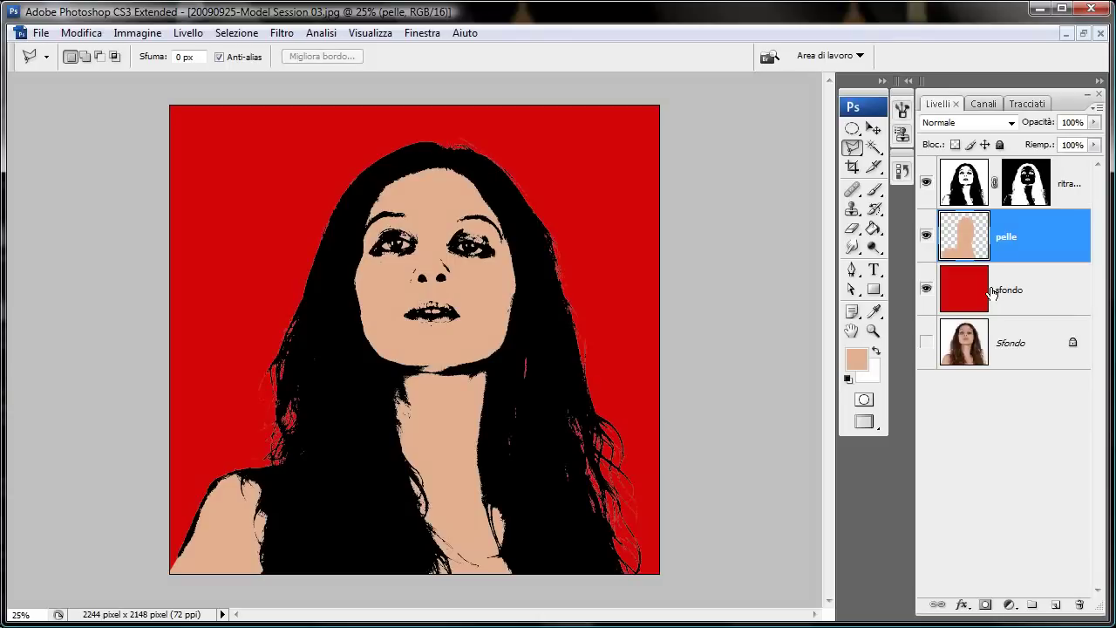
Zoom in on the mouth and outline the lower lip from left to right corner
{"action": "key", "text": "ctrl+plus"}
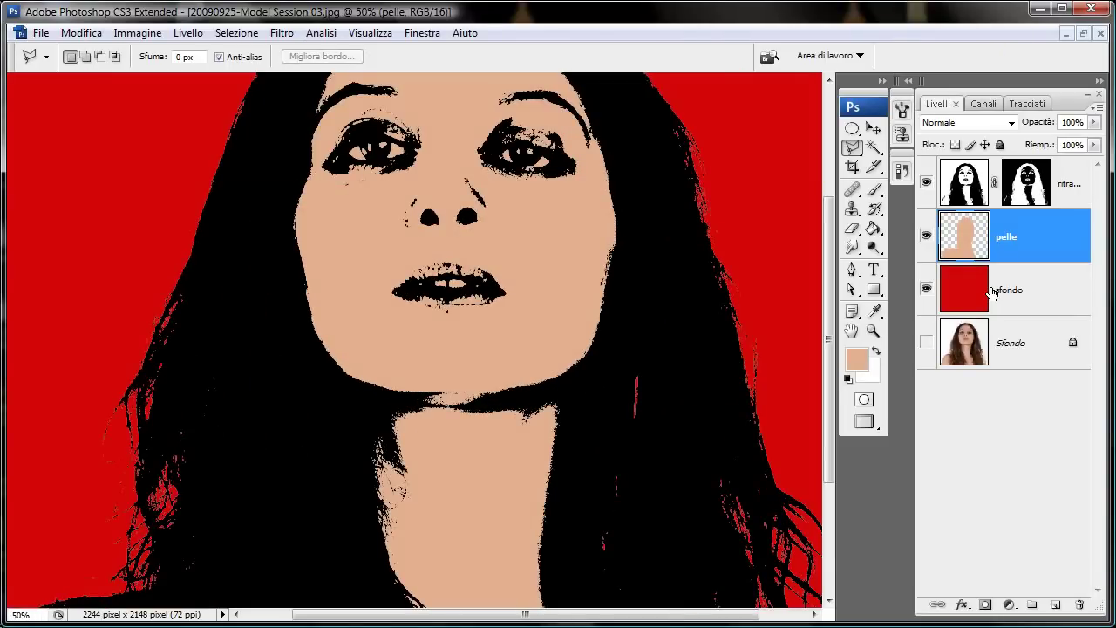
{"action": "key", "text": "ctrl+plus"}
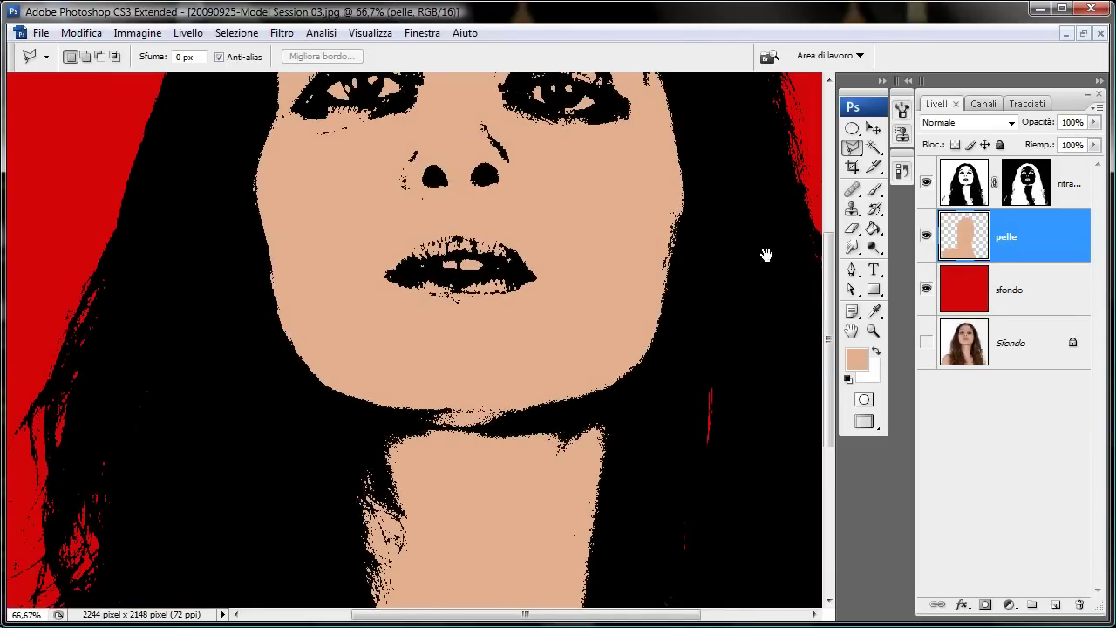
{"action": "left_click_drag", "start_coordinate": [692, 245], "coordinate": [679, 375]}
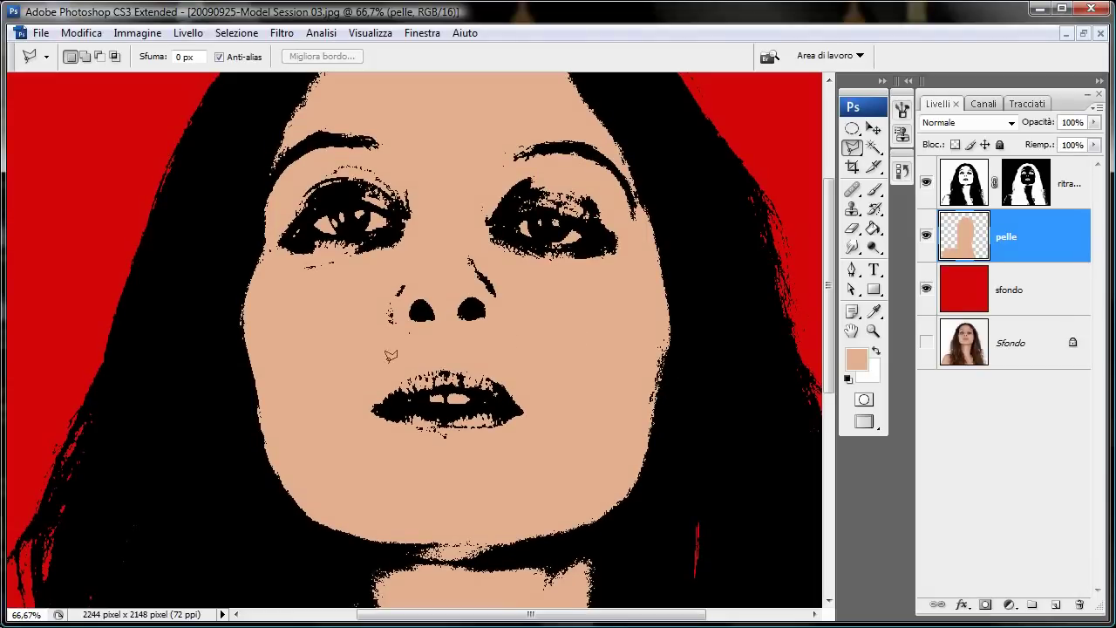
{"action": "left_click", "coordinate": [372, 413]}
{"action": "left_click", "coordinate": [442, 431]}
{"action": "left_click", "coordinate": [500, 431]}
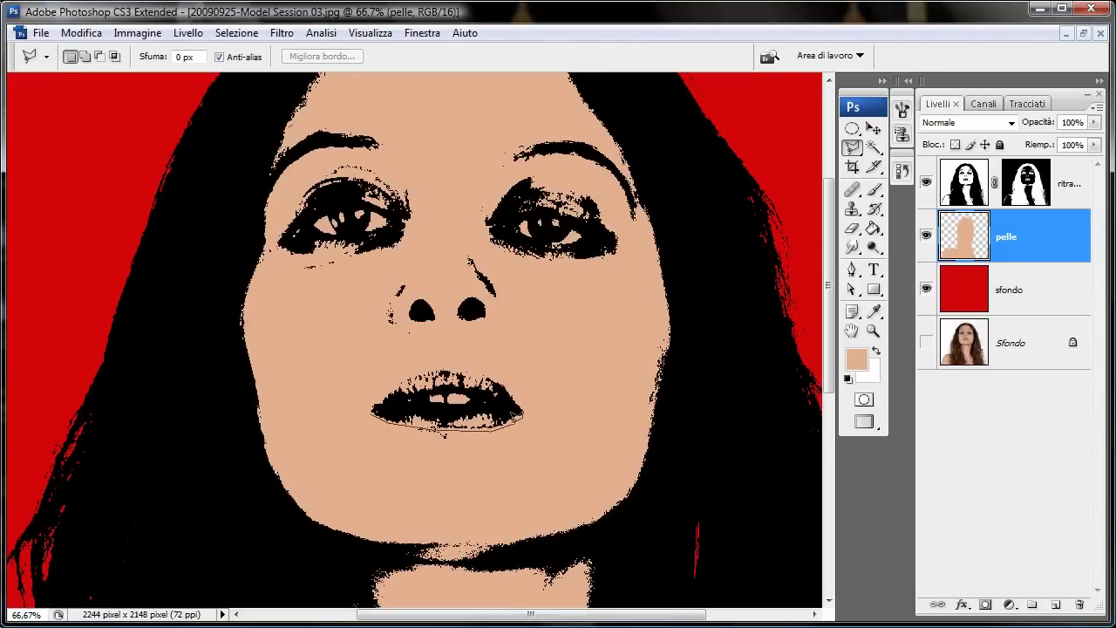
{"action": "left_click", "coordinate": [522, 409]}
Trace the upper lip back to the left corner, closing the lip selection
{"action": "left_click", "coordinate": [495, 375]}
{"action": "left_click", "coordinate": [443, 368]}
{"action": "left_click", "coordinate": [401, 373]}
{"action": "left_click", "coordinate": [372, 406]}
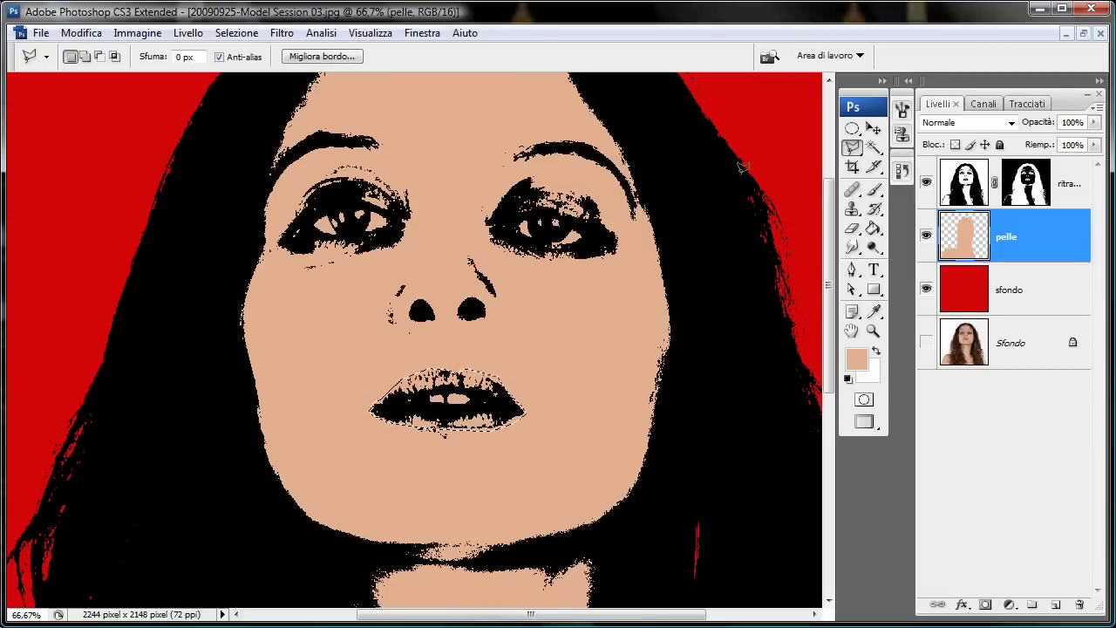
{"action": "right_click", "coordinate": [860, 153]}
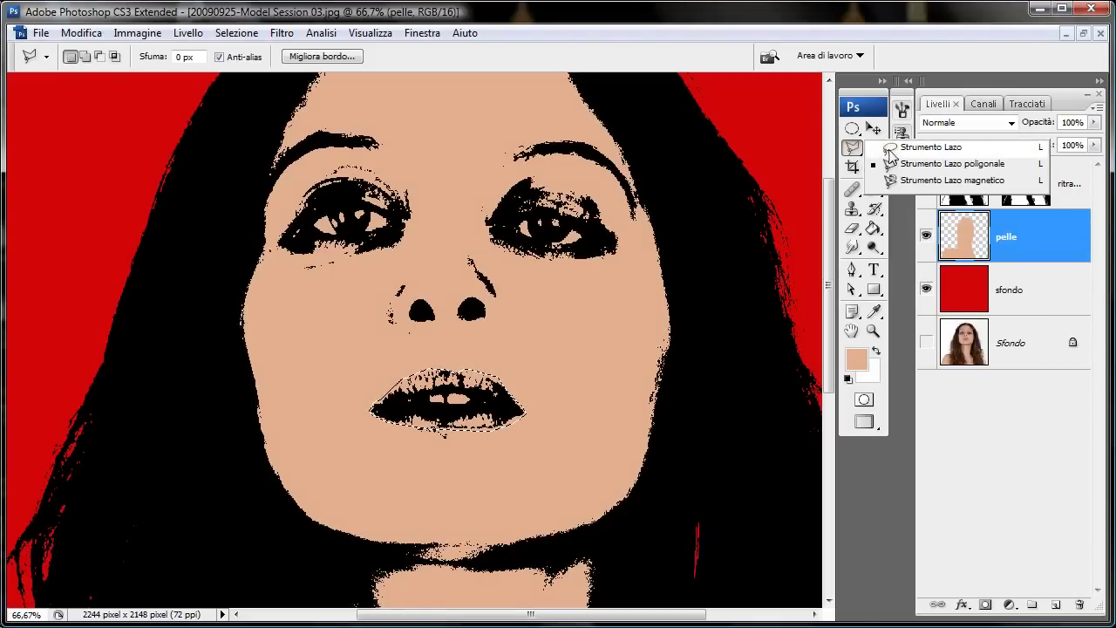
{"action": "left_click", "coordinate": [860, 157]}
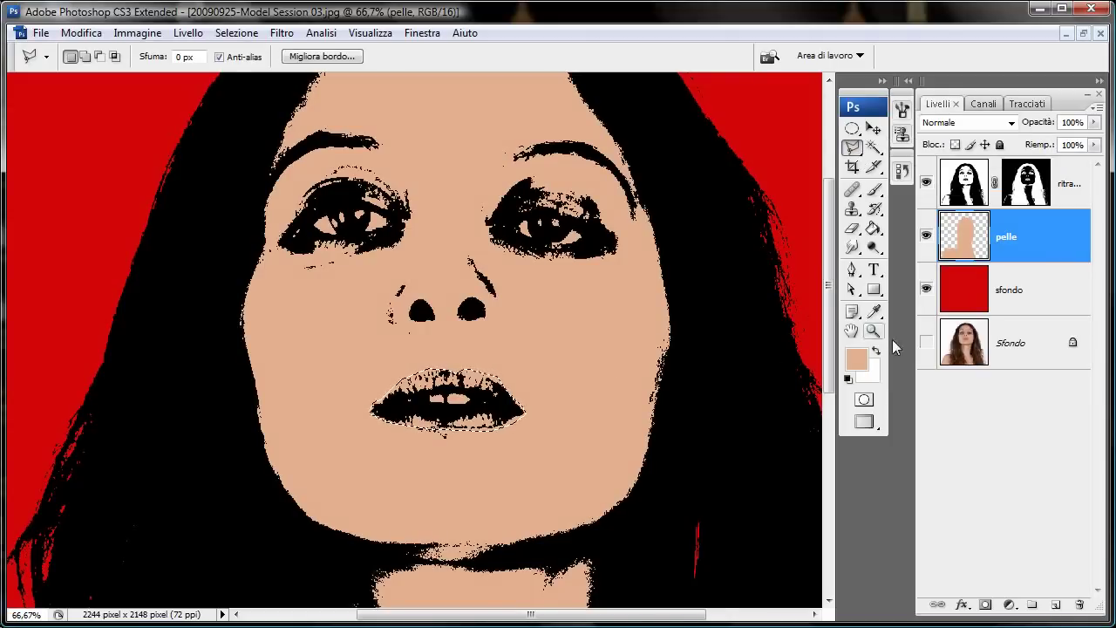
Set the foreground colour to a deep, saturated purple
{"action": "left_click", "coordinate": [856, 358]}
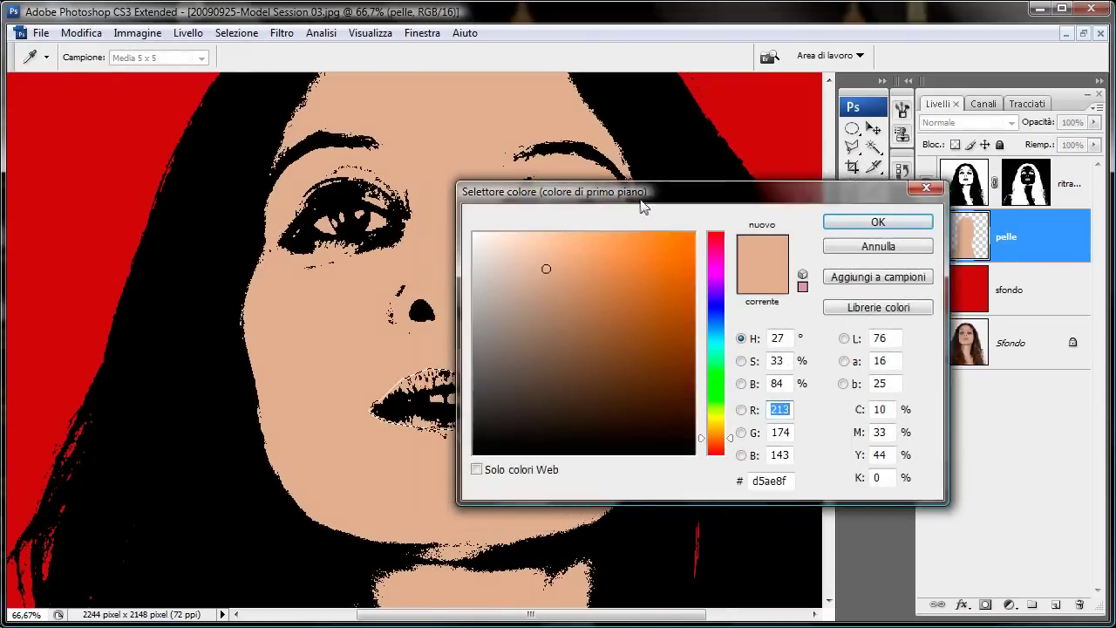
{"action": "left_click_drag", "start_coordinate": [616, 206], "coordinate": [746, 99]}
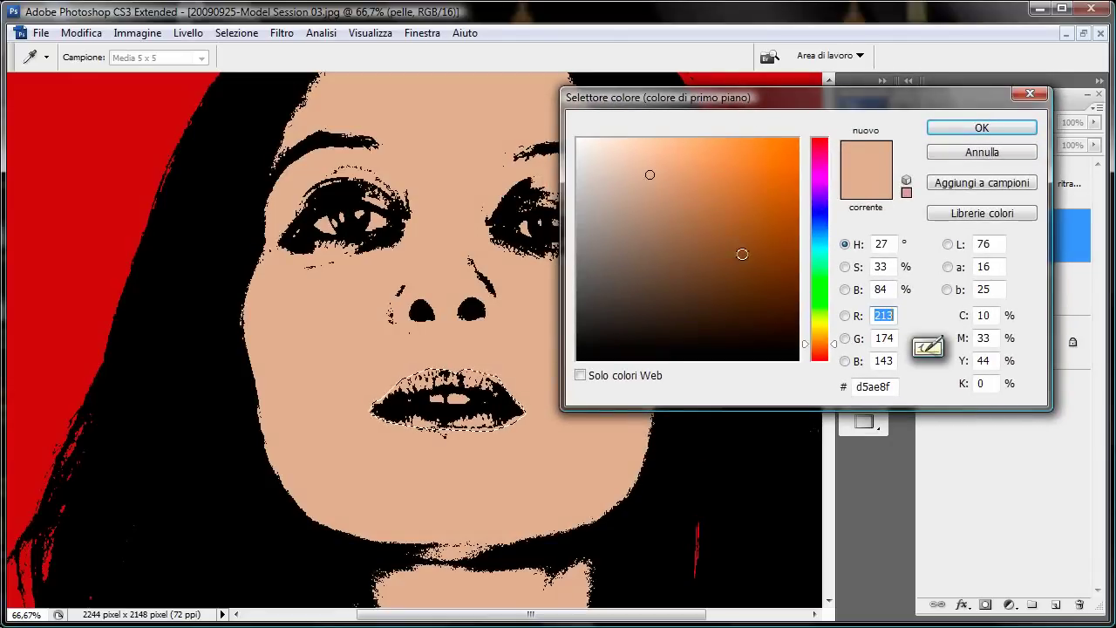
{"action": "left_click", "coordinate": [820, 181]}
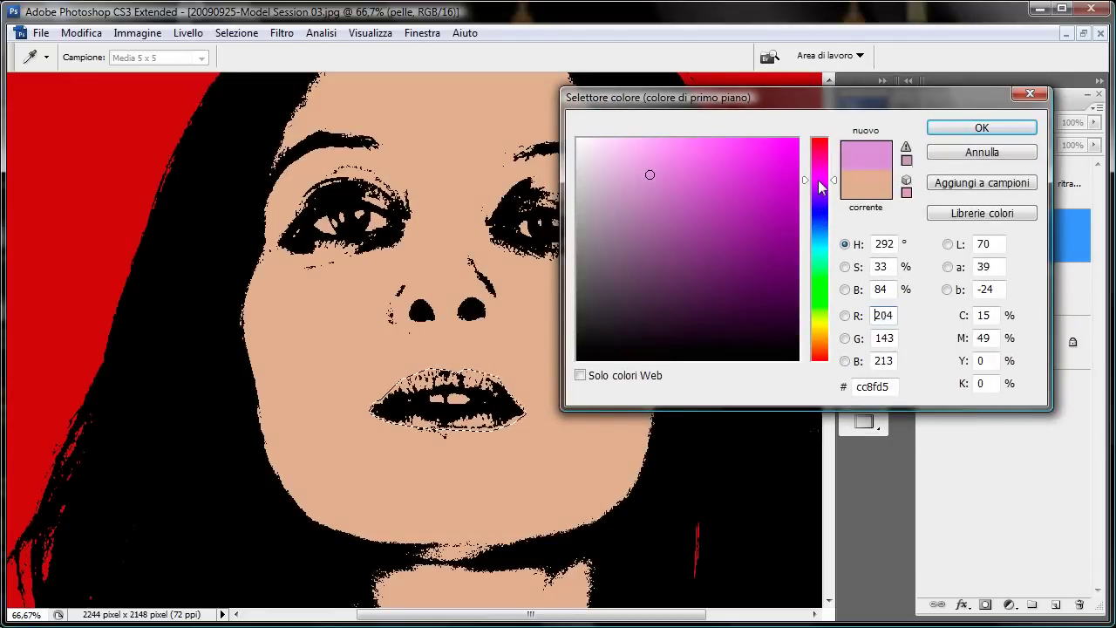
{"action": "left_click", "coordinate": [820, 183]}
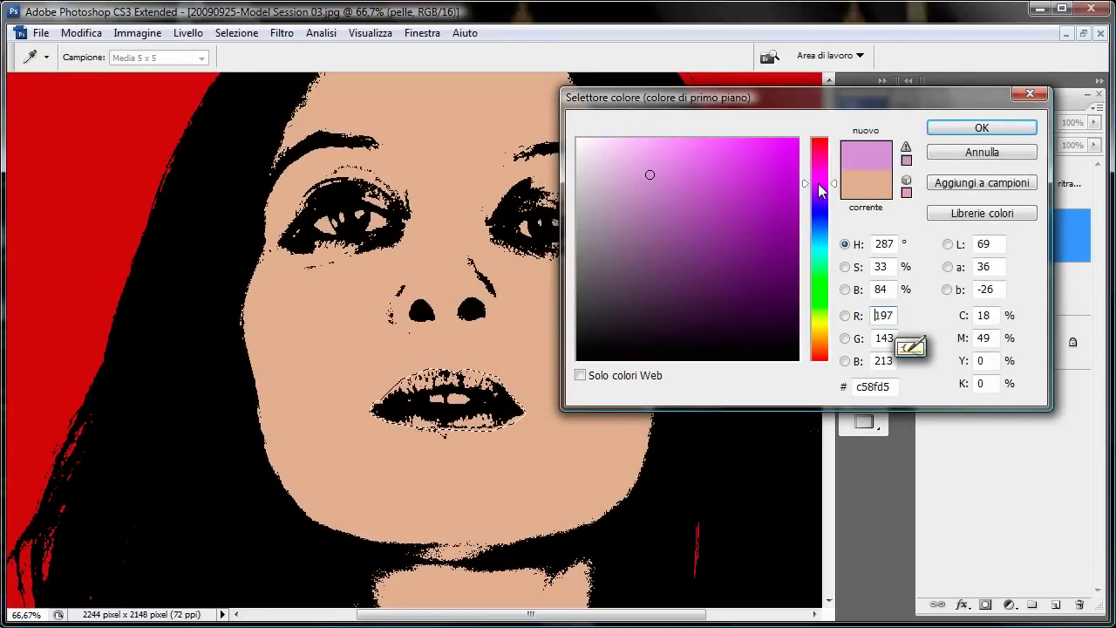
{"action": "left_click", "coordinate": [722, 188]}
{"action": "left_click", "coordinate": [982, 127]}
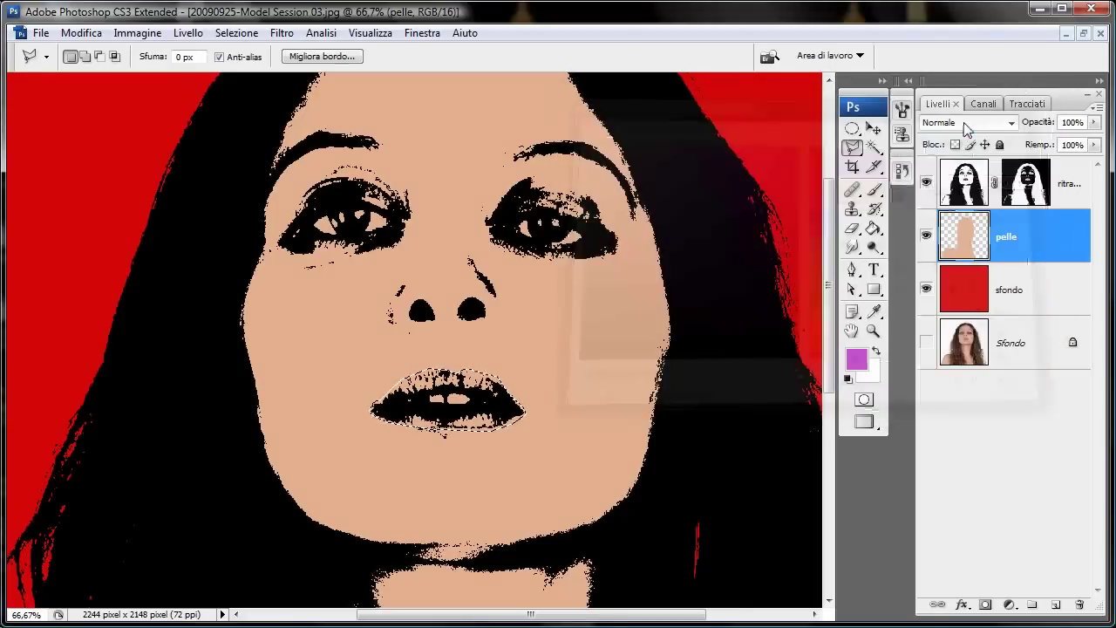
Add a layer named 'labbra', fill the lips purple, deselect, and add another empty layer
{"action": "left_click", "coordinate": [1057, 602]}
{"action": "double_click", "coordinate": [1010, 237]}
{"action": "type", "text": "labbra"}
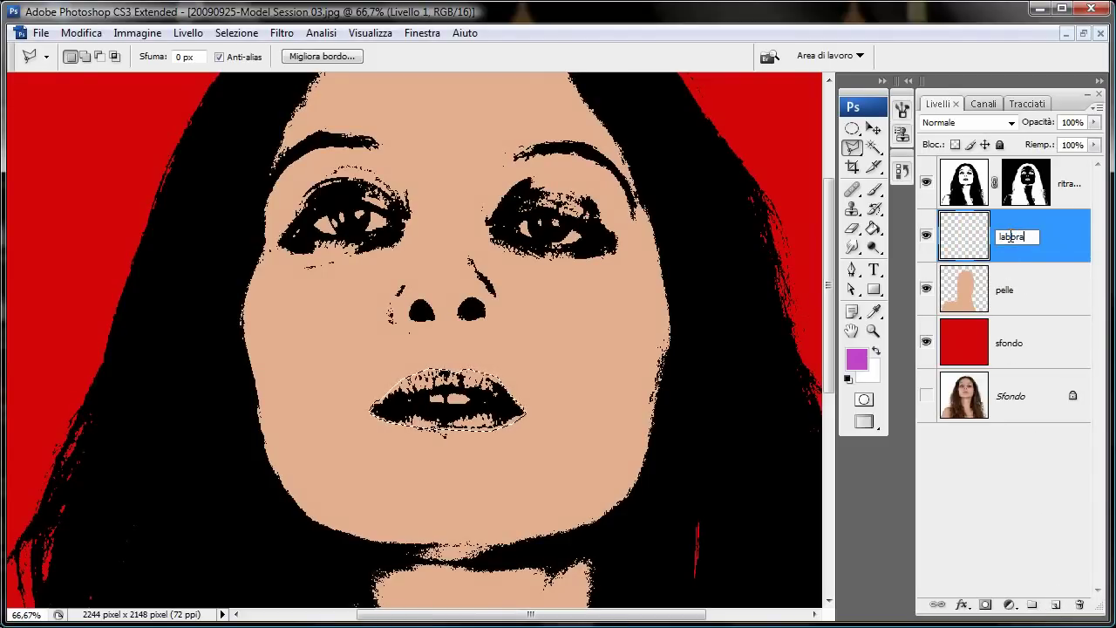
{"action": "key", "text": "Return"}
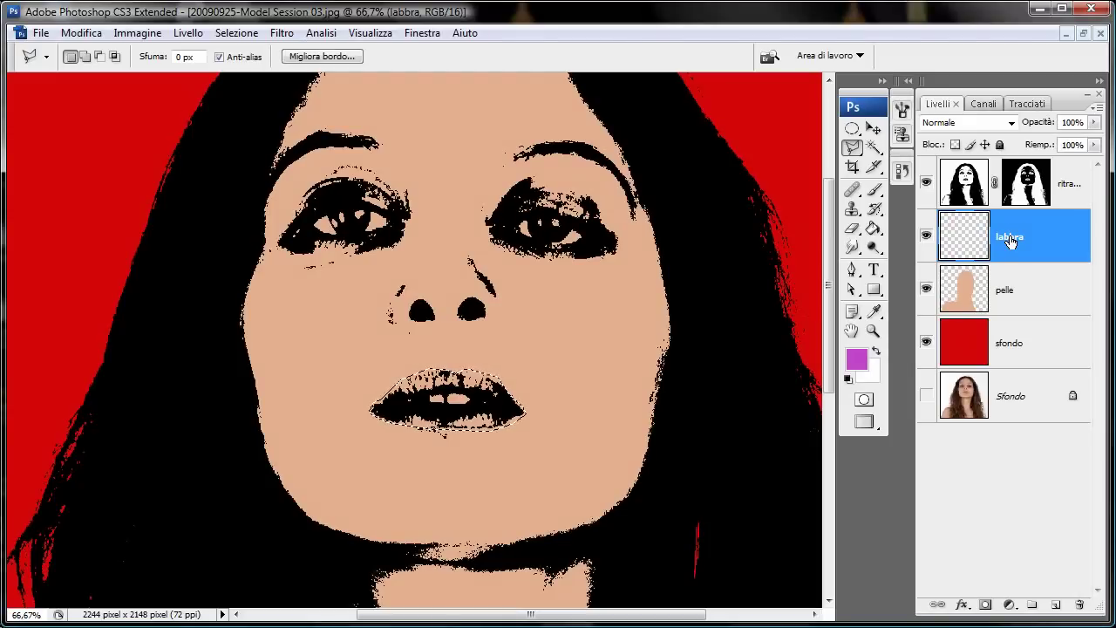
{"action": "key", "text": "alt+BackSpace"}
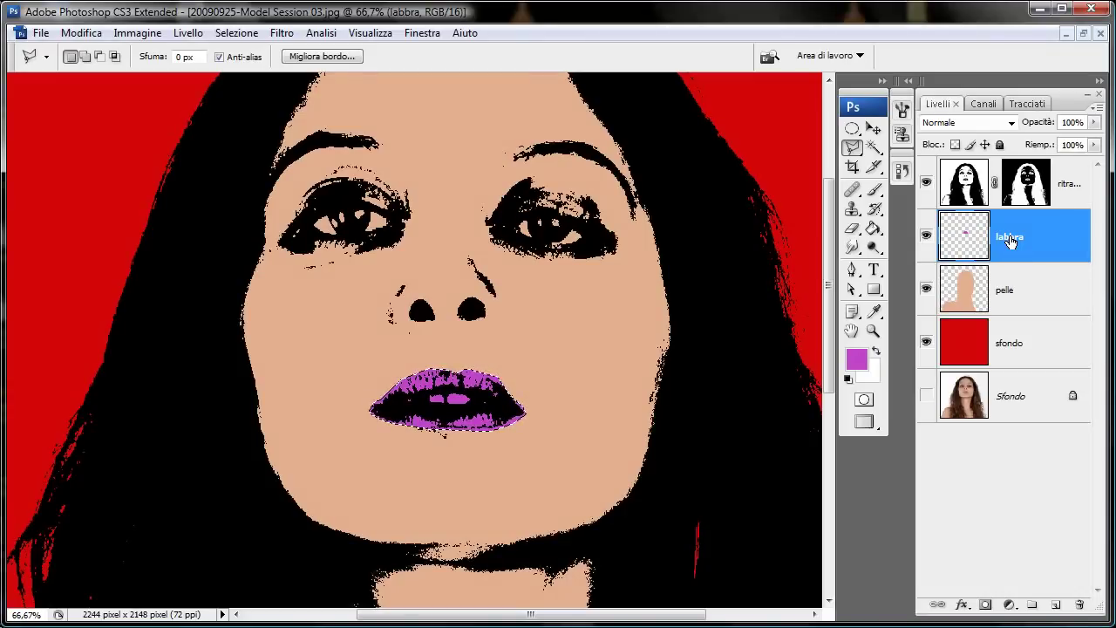
{"action": "key", "text": "ctrl+d"}
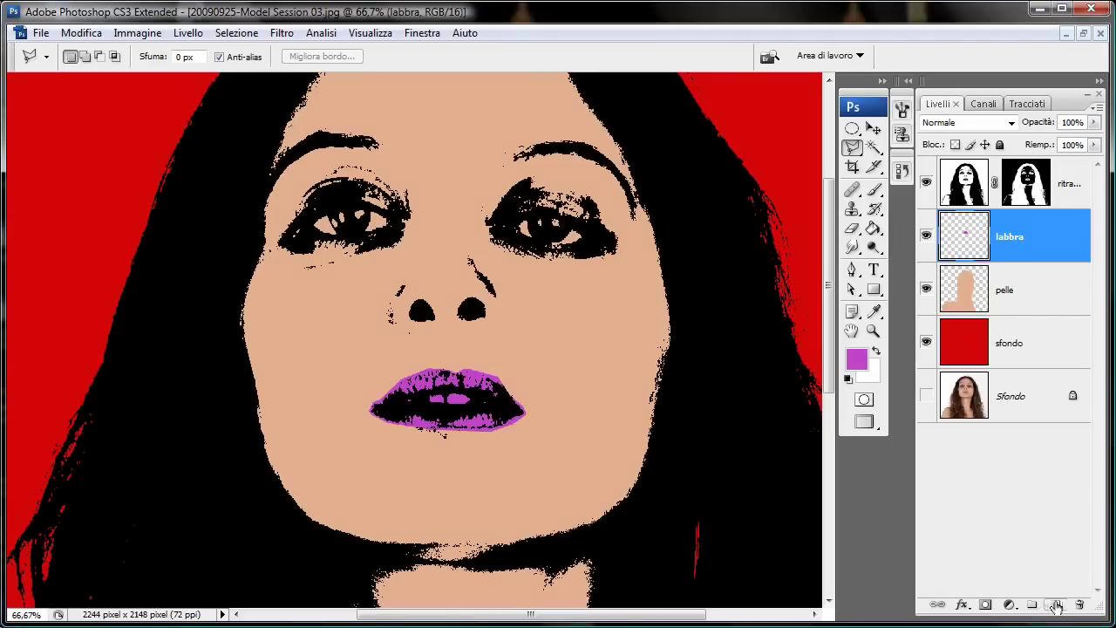
{"action": "left_click", "coordinate": [1056, 606]}
Rename the new layer to 'denti'
{"action": "double_click", "coordinate": [1015, 237]}
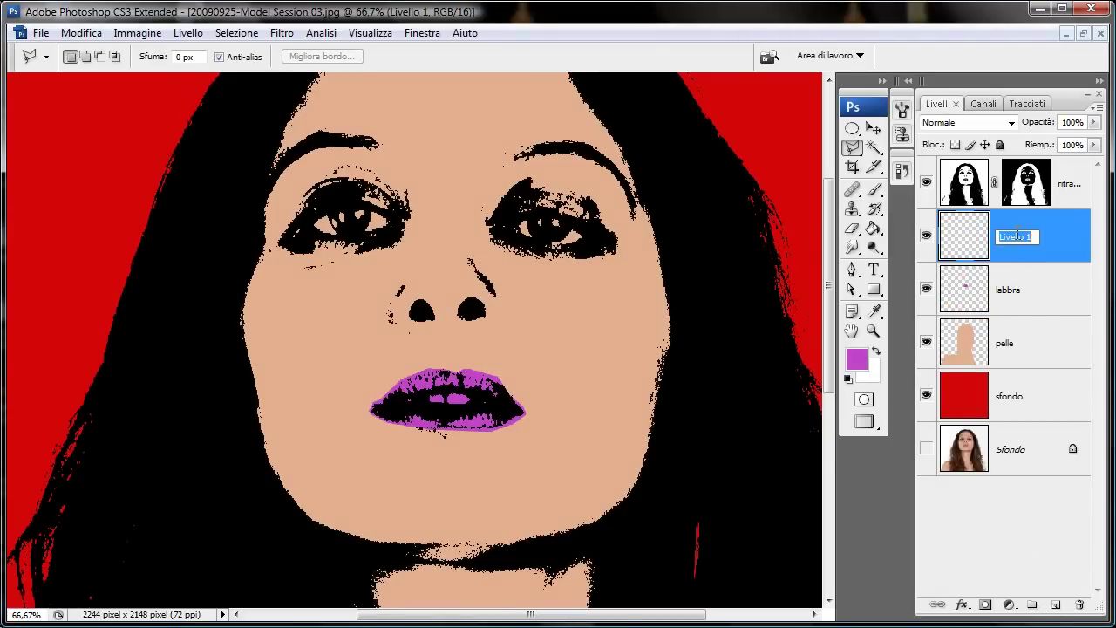
{"action": "type", "text": "denti"}
{"action": "key", "text": "Return"}
Paint over the visible teeth in white with the Brush tool
{"action": "key", "text": "ctrl+plus"}
{"action": "key", "text": "ctrl+plus"}
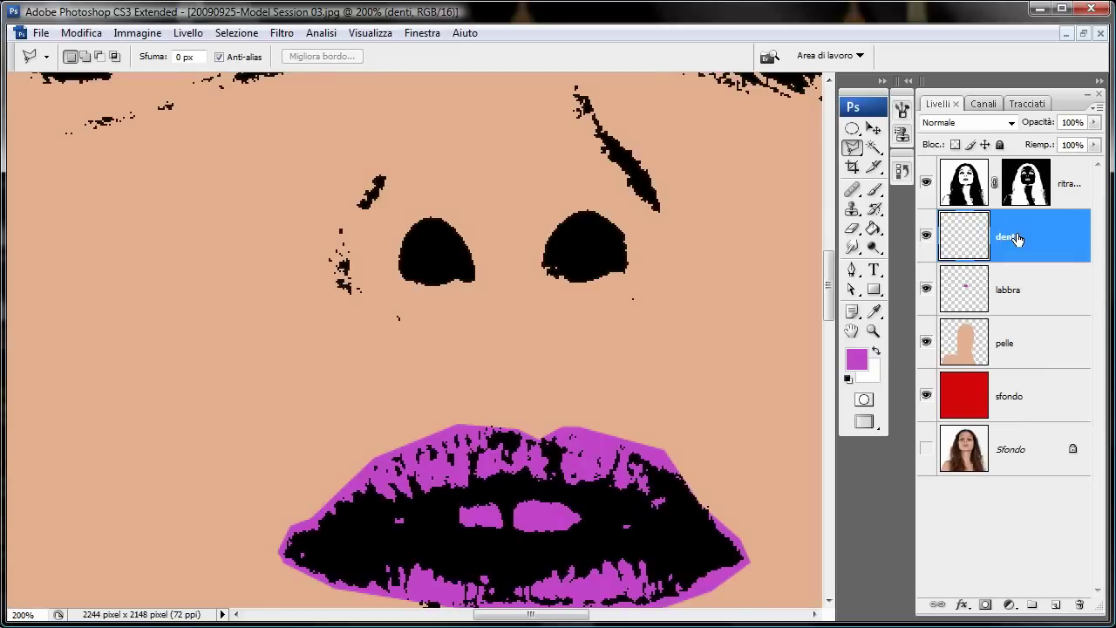
{"action": "left_click_drag", "start_coordinate": [598, 428], "coordinate": [546, 274]}
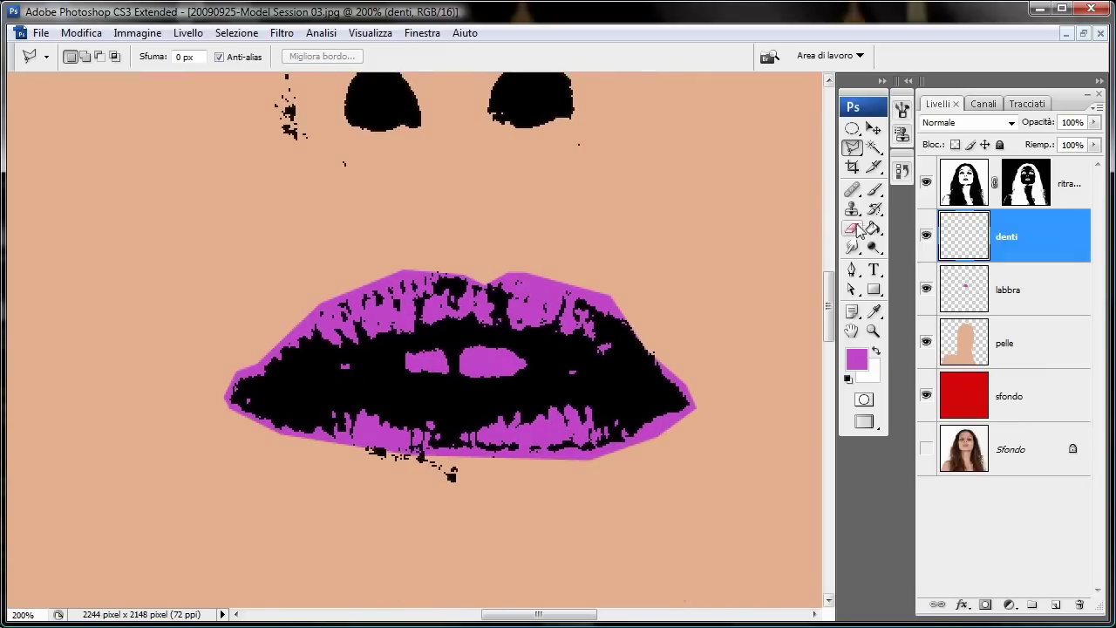
{"action": "left_click", "coordinate": [873, 191]}
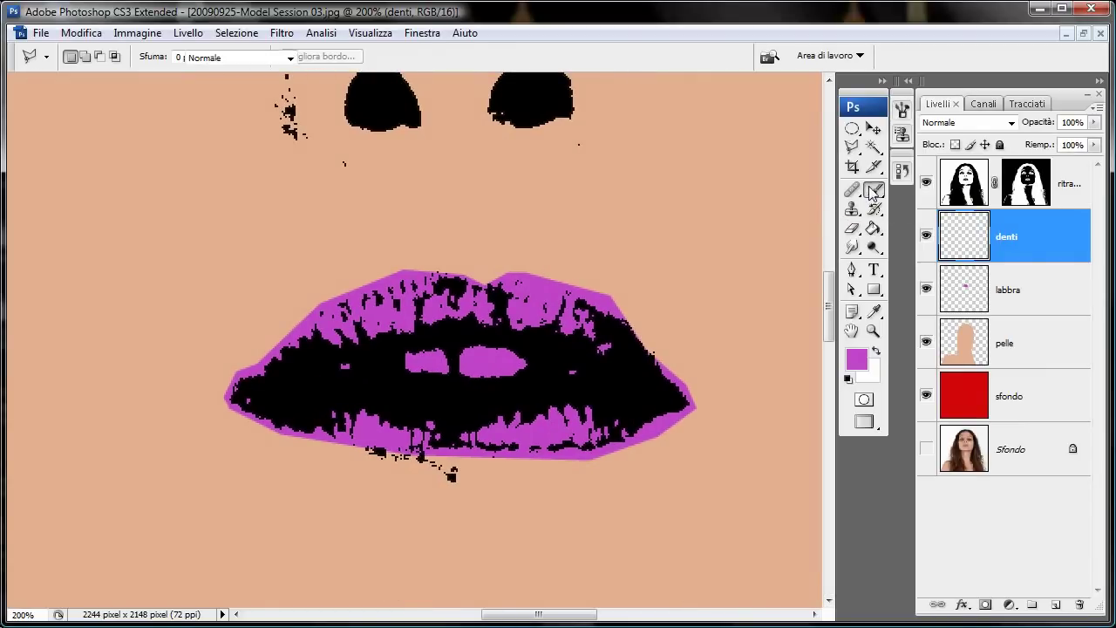
{"action": "left_click", "coordinate": [876, 351]}
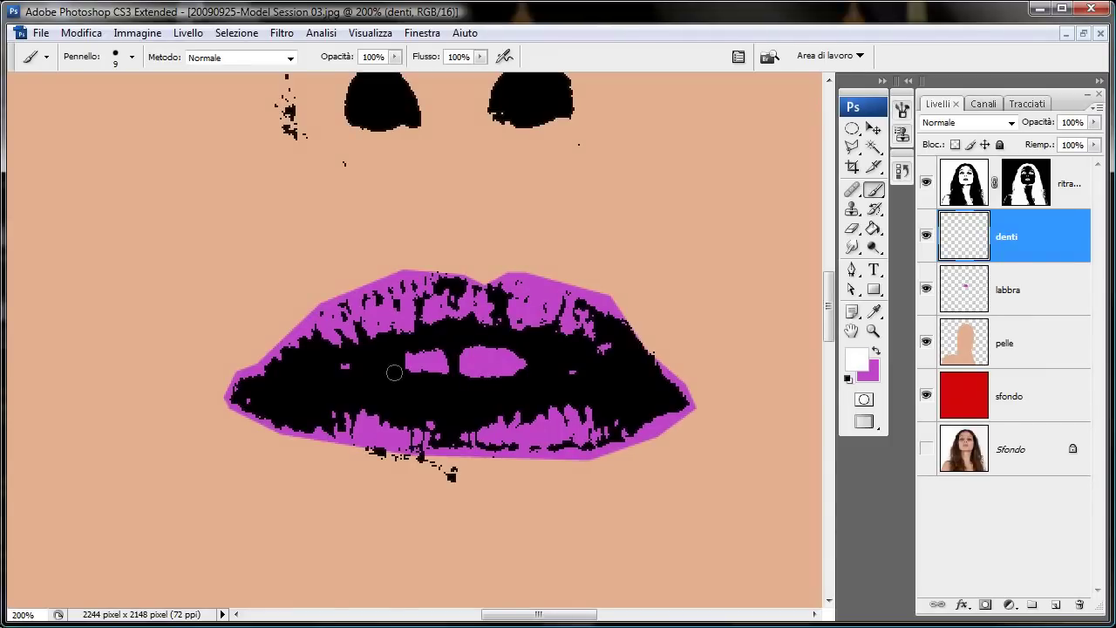
{"action": "left_click", "coordinate": [345, 366]}
{"action": "mouse_move", "coordinate": [408, 366]}
{"action": "left_mouse_down"}
{"action": "mouse_move", "coordinate": [410, 350]}
{"action": "mouse_move", "coordinate": [438, 368]}
{"action": "mouse_move", "coordinate": [502, 353]}
{"action": "mouse_move", "coordinate": [532, 367]}
{"action": "mouse_move", "coordinate": [463, 370]}
{"action": "mouse_move", "coordinate": [520, 363]}
{"action": "left_mouse_up"}
{"action": "left_click", "coordinate": [573, 372]}
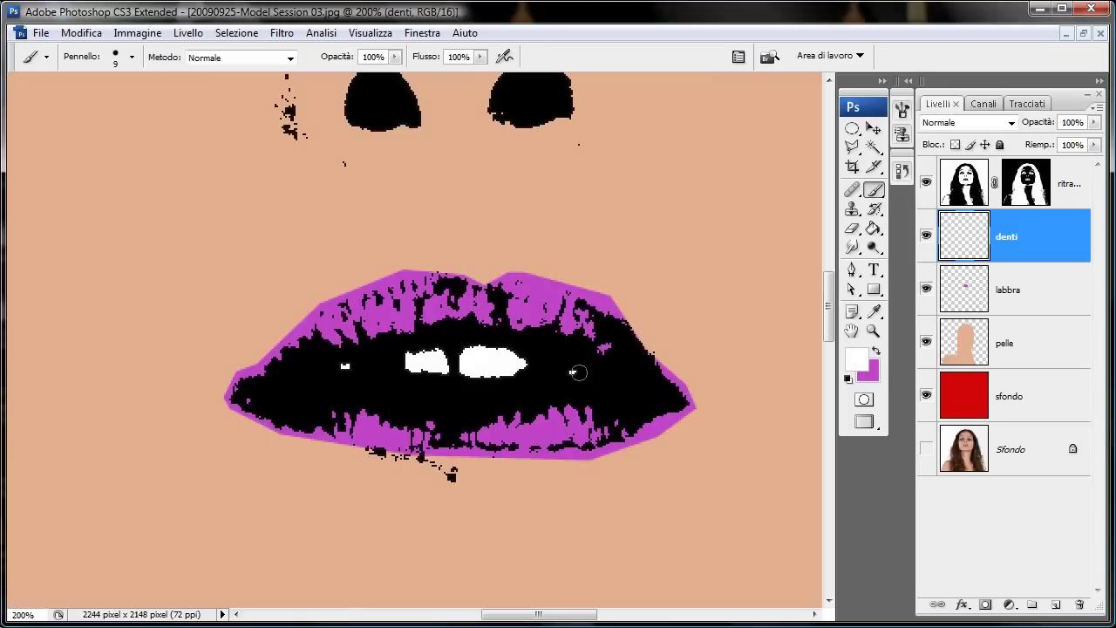
{"action": "key", "text": "ctrl+minus"}
{"action": "key", "text": "ctrl+minus"}
{"action": "key", "text": "ctrl+minus"}
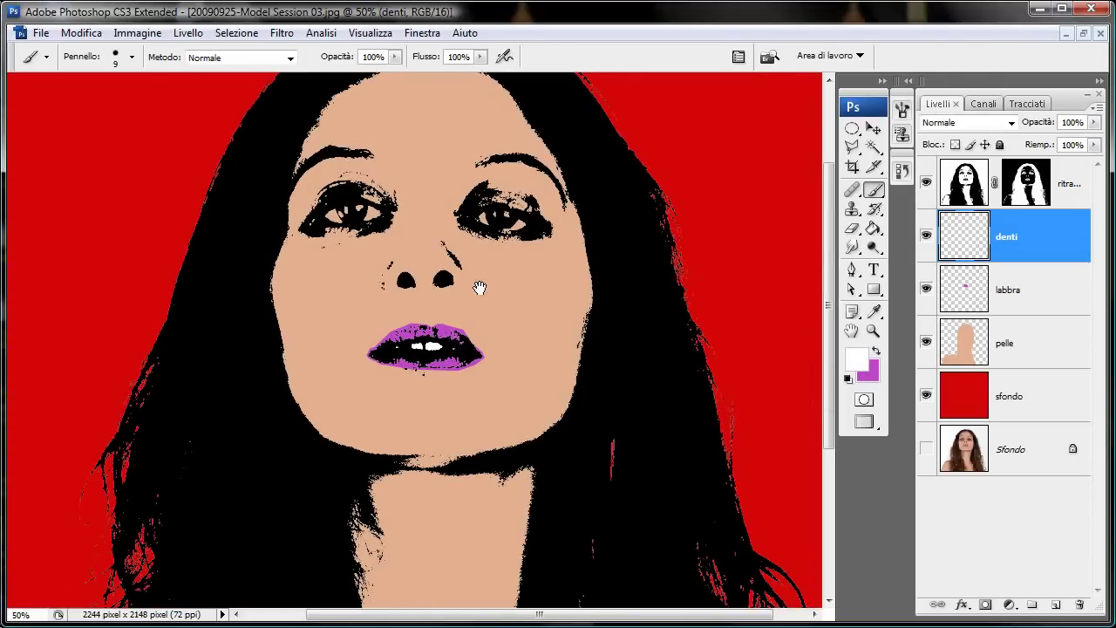
{"action": "left_click_drag", "start_coordinate": [467, 262], "coordinate": [519, 340]}
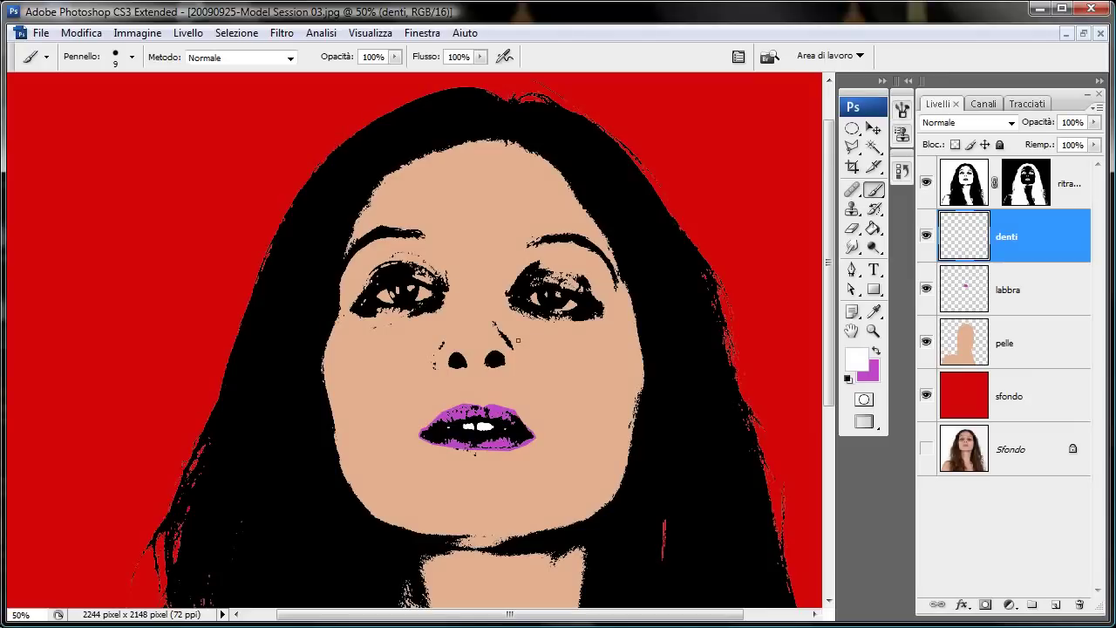
{"action": "key", "text": "ctrl+plus"}
{"action": "left_click_drag", "start_coordinate": [533, 328], "coordinate": [468, 320]}
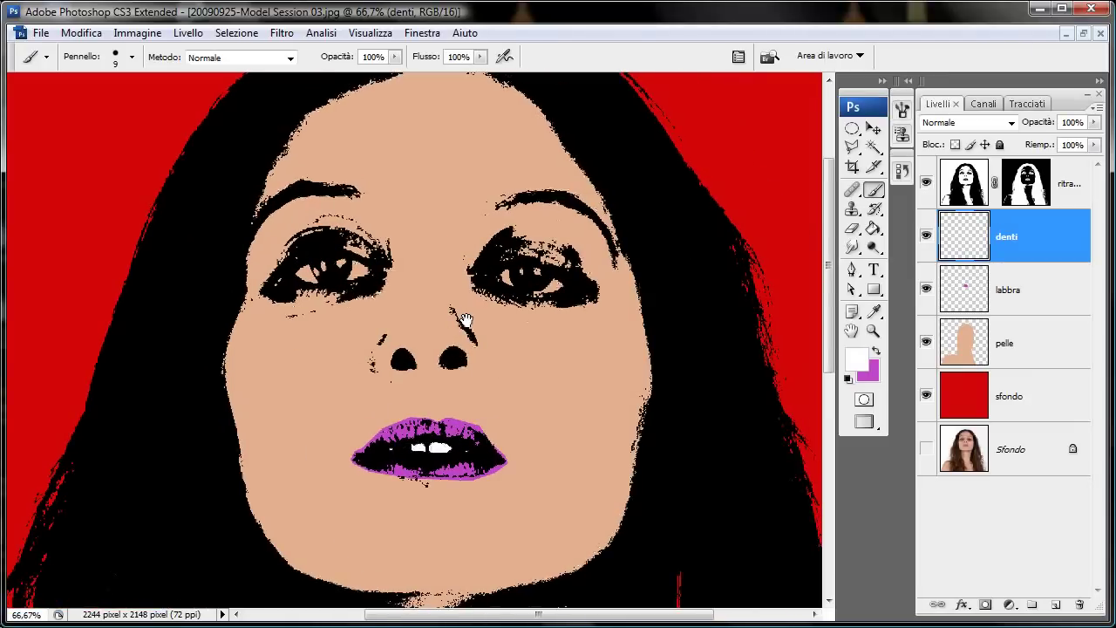
{"action": "key", "text": "l"}
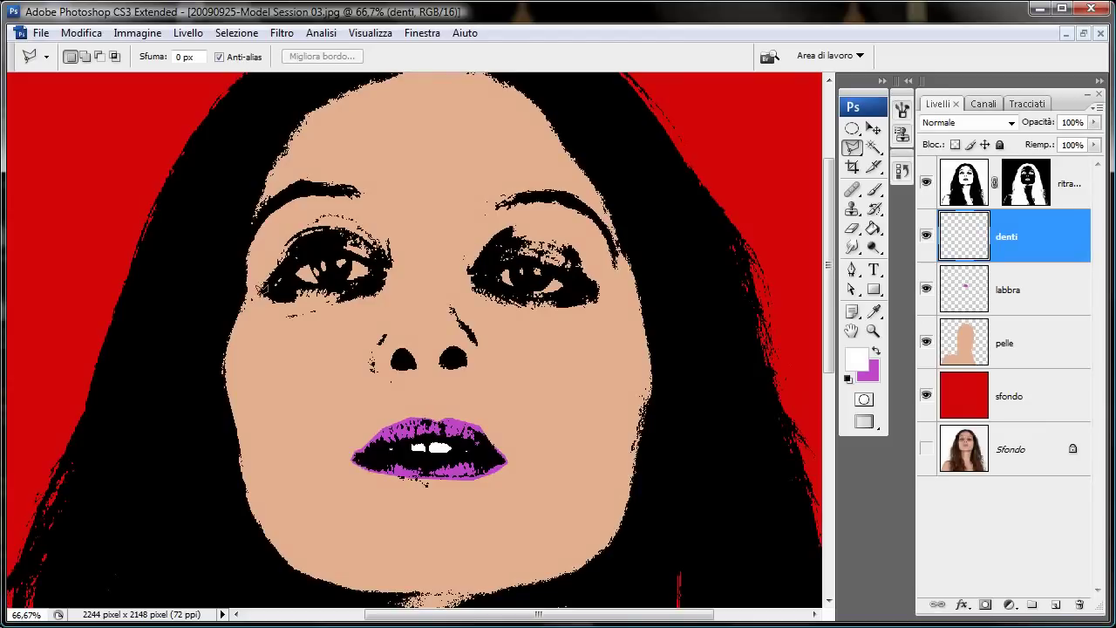
Outline the left eyelid area from beside the eye up along the eyebrow
{"action": "left_click", "coordinate": [260, 292]}
{"action": "left_click", "coordinate": [240, 282]}
{"action": "left_click", "coordinate": [254, 224]}
{"action": "left_click", "coordinate": [261, 205]}
{"action": "left_click", "coordinate": [279, 194]}
{"action": "left_click", "coordinate": [301, 186]}
{"action": "left_click", "coordinate": [316, 184]}
{"action": "left_click", "coordinate": [359, 187]}
{"action": "left_click", "coordinate": [379, 203]}
{"action": "left_click", "coordinate": [389, 261]}
{"action": "left_click", "coordinate": [330, 248]}
{"action": "double_click", "coordinate": [266, 296]}
Shift-add the right eyelid to the selection and create a new empty layer above denti
{"action": "key", "text": "shift"}
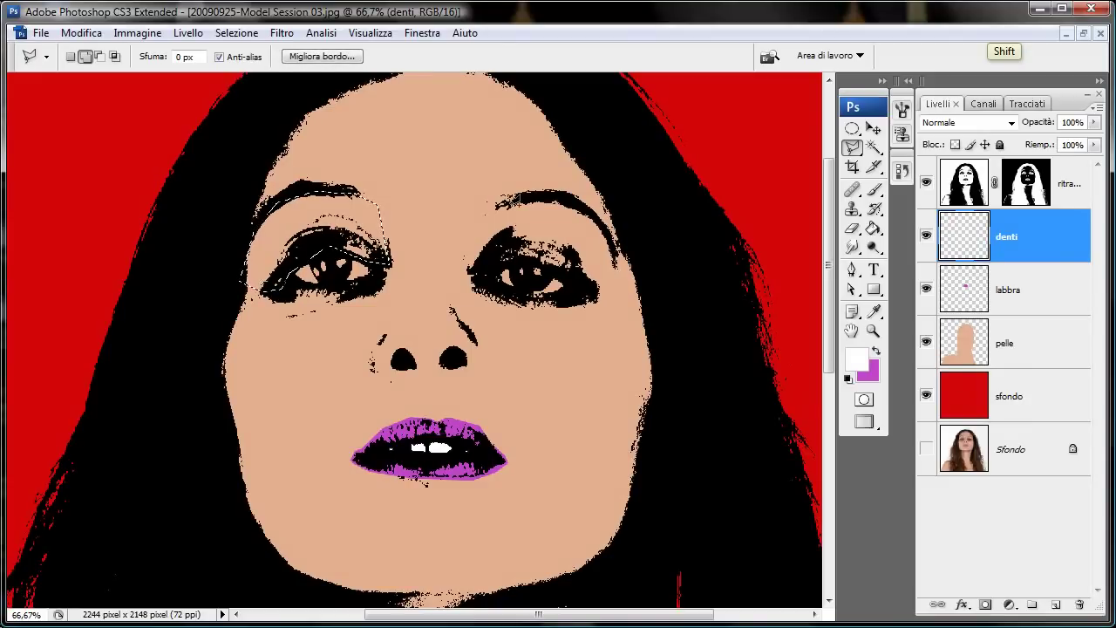
{"action": "left_click", "coordinate": [458, 216], "text": "shift"}
{"action": "left_click", "coordinate": [562, 197]}
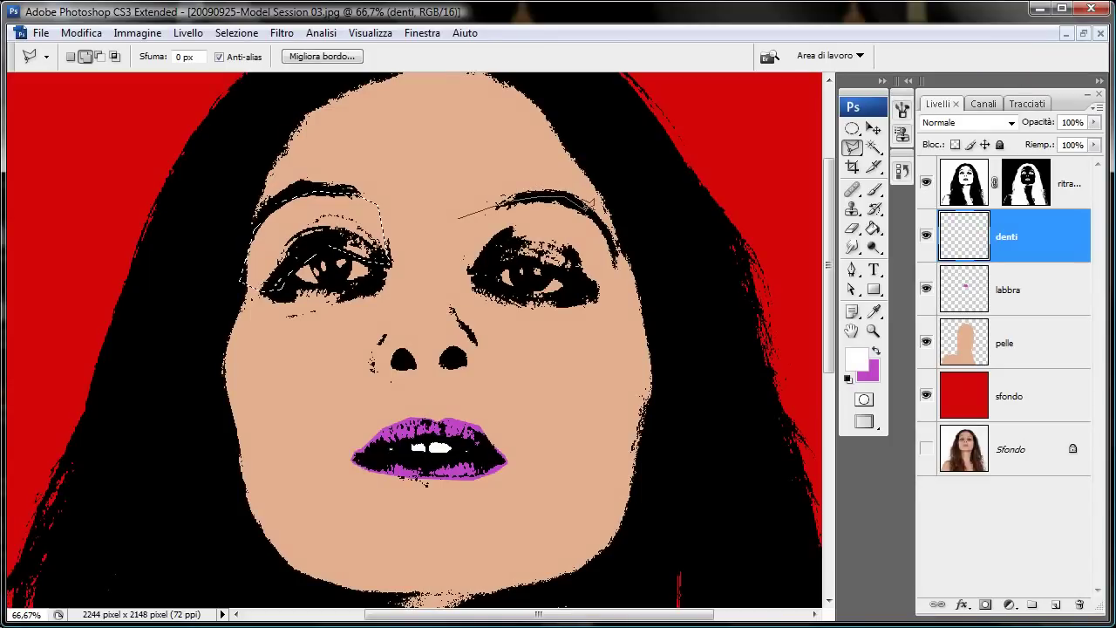
{"action": "left_click", "coordinate": [594, 208]}
{"action": "left_click", "coordinate": [616, 272]}
{"action": "left_click", "coordinate": [597, 291]}
{"action": "left_click", "coordinate": [459, 210]}
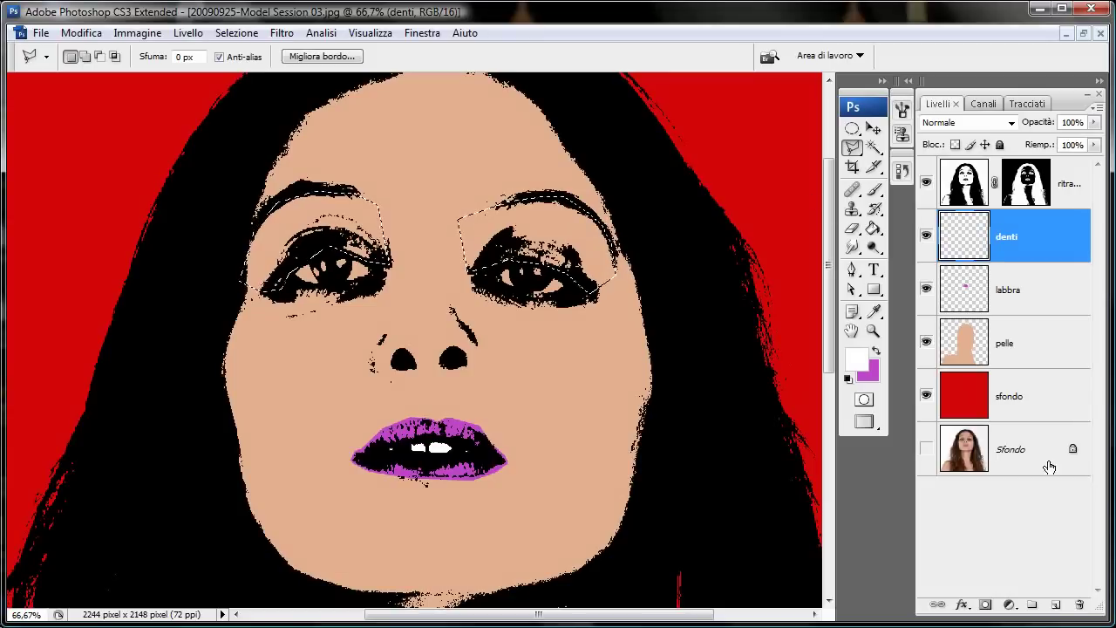
{"action": "left_click", "coordinate": [1057, 605]}
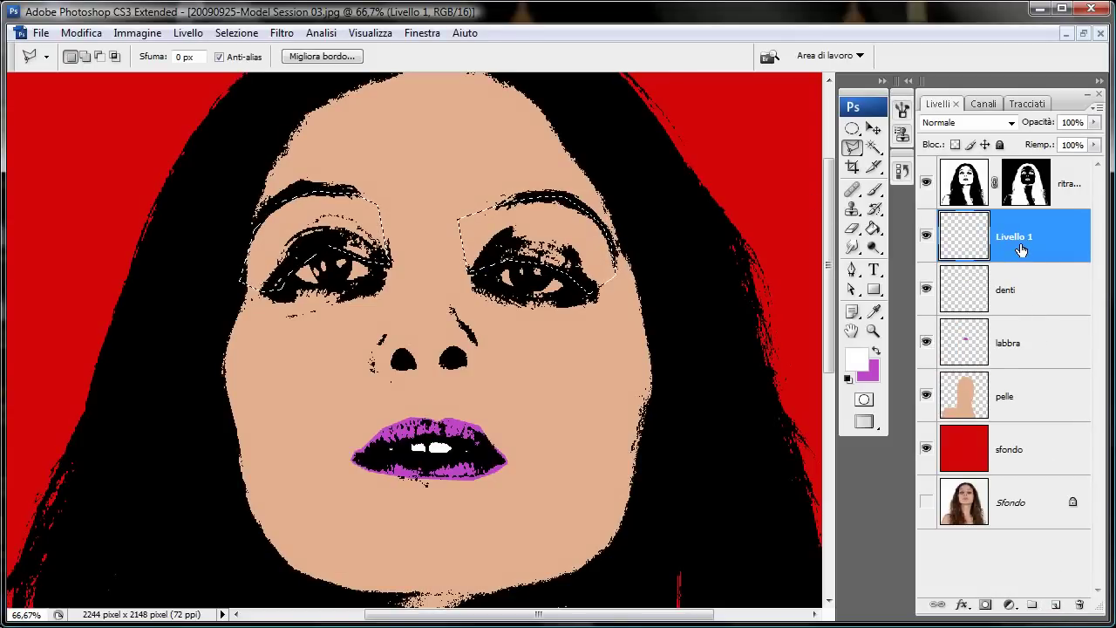
Rename the new layer to 'ombretto'
{"action": "double_click", "coordinate": [1021, 249]}
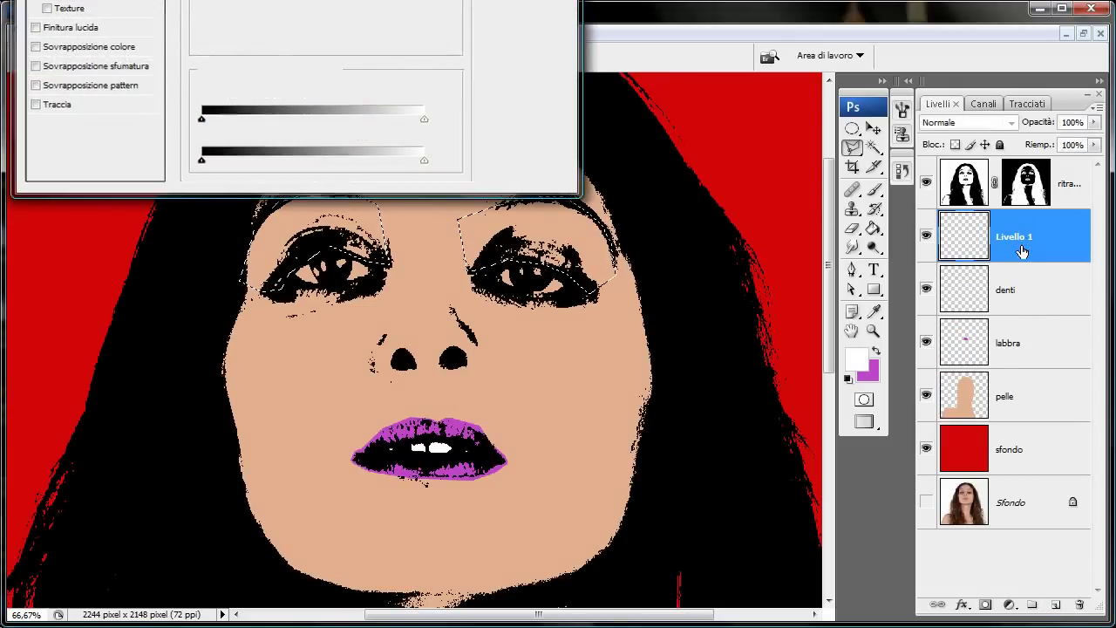
{"action": "key", "text": "Escape"}
{"action": "double_click", "coordinate": [1015, 236]}
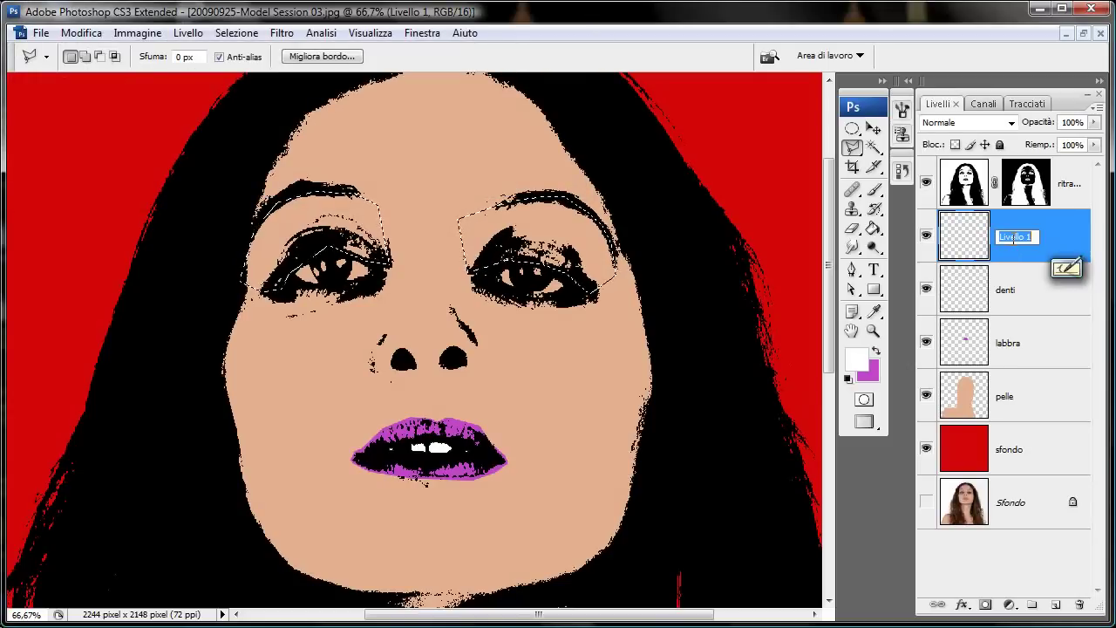
{"action": "type", "text": "ombretto"}
{"action": "key", "text": "Return"}
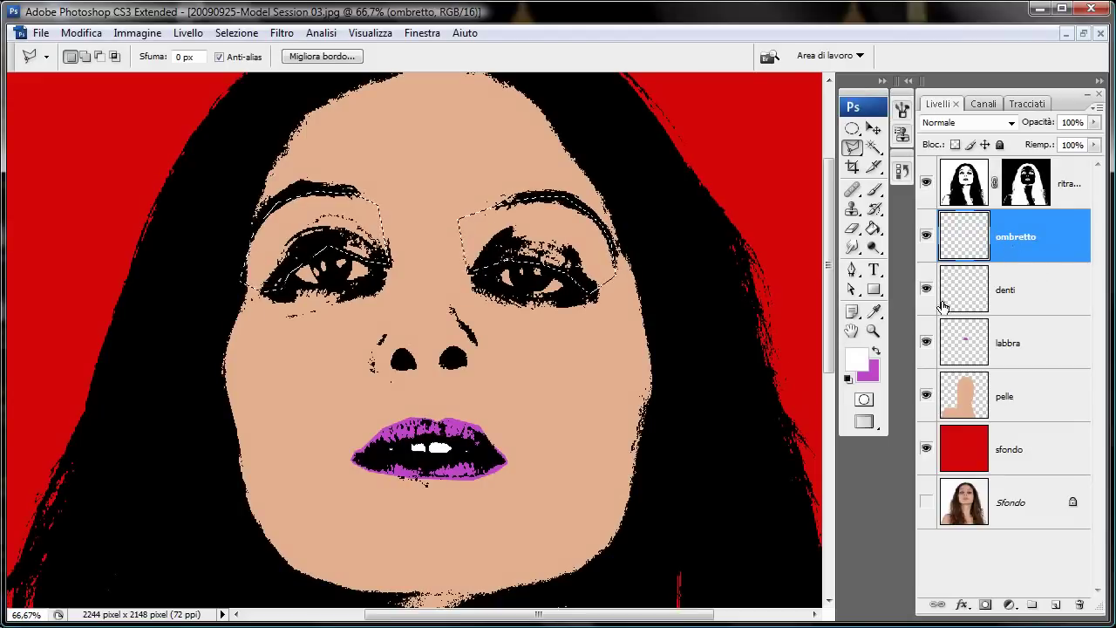
Fill both eyelid selections with bright blue 0520c4 as background colour, then deselect
{"action": "left_click", "coordinate": [872, 372]}
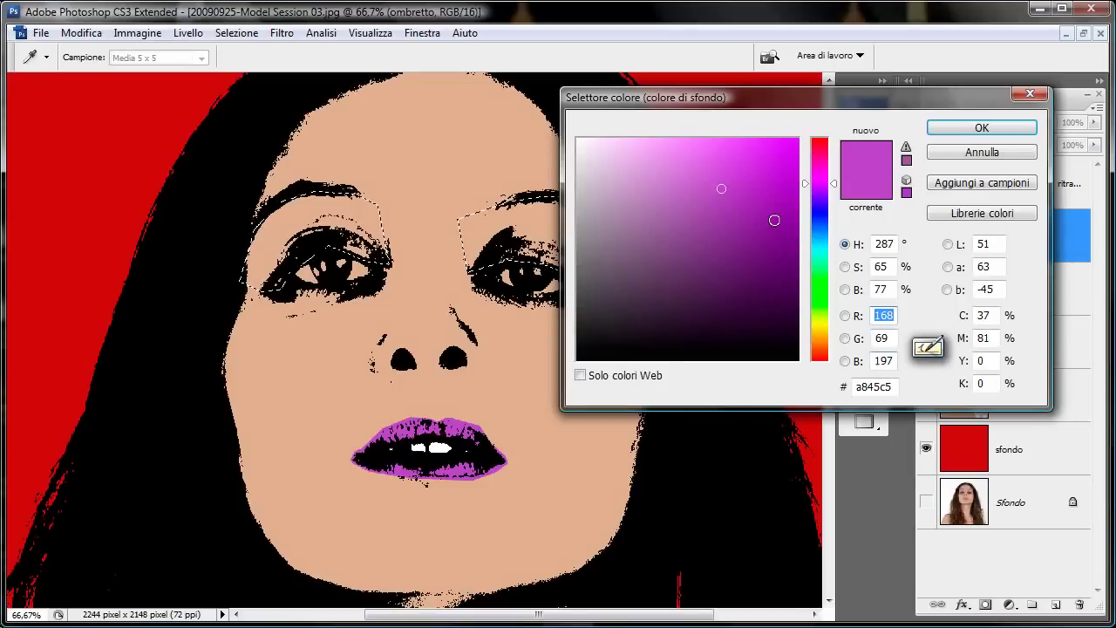
{"action": "left_click", "coordinate": [820, 217]}
{"action": "left_click", "coordinate": [786, 193]}
{"action": "left_click_drag", "start_coordinate": [786, 192], "coordinate": [793, 189]}
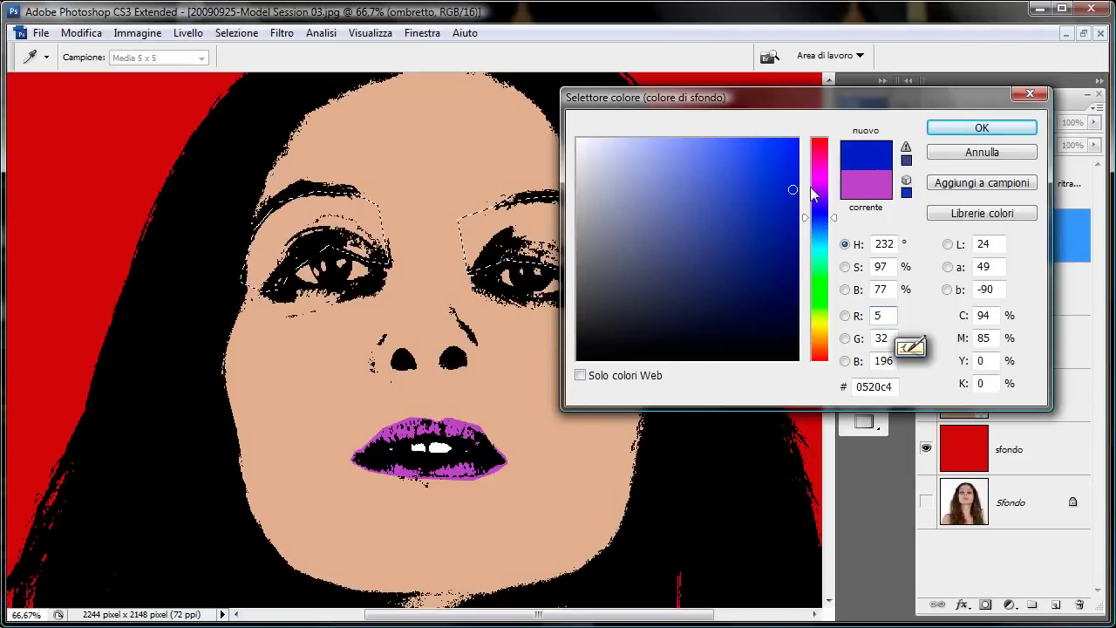
{"action": "left_click", "coordinate": [995, 129]}
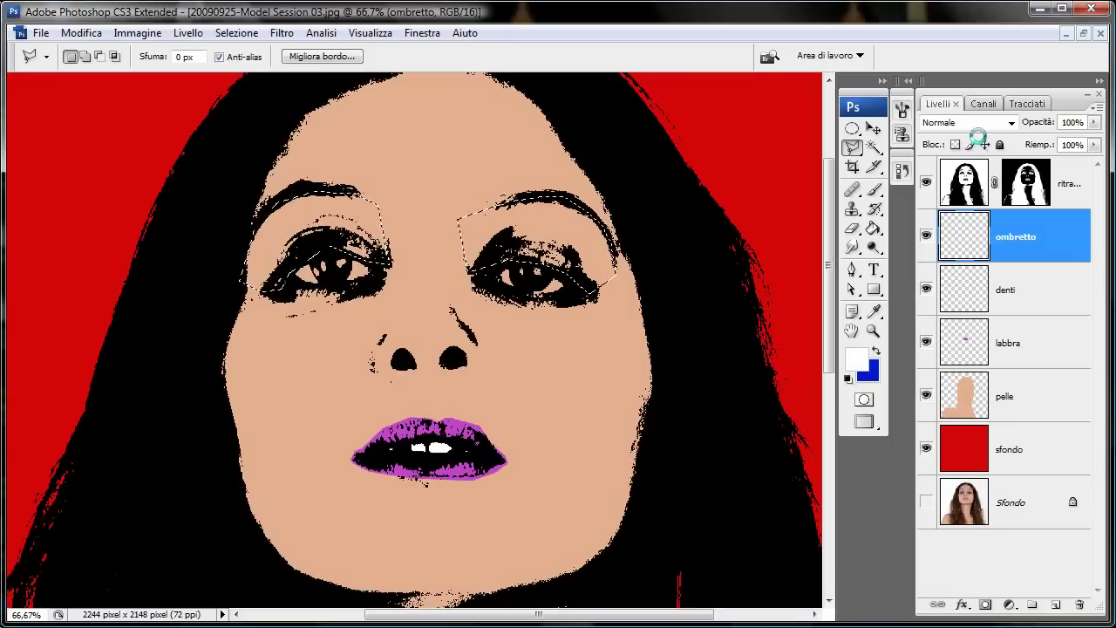
{"action": "key", "text": "ctrl+BackSpace"}
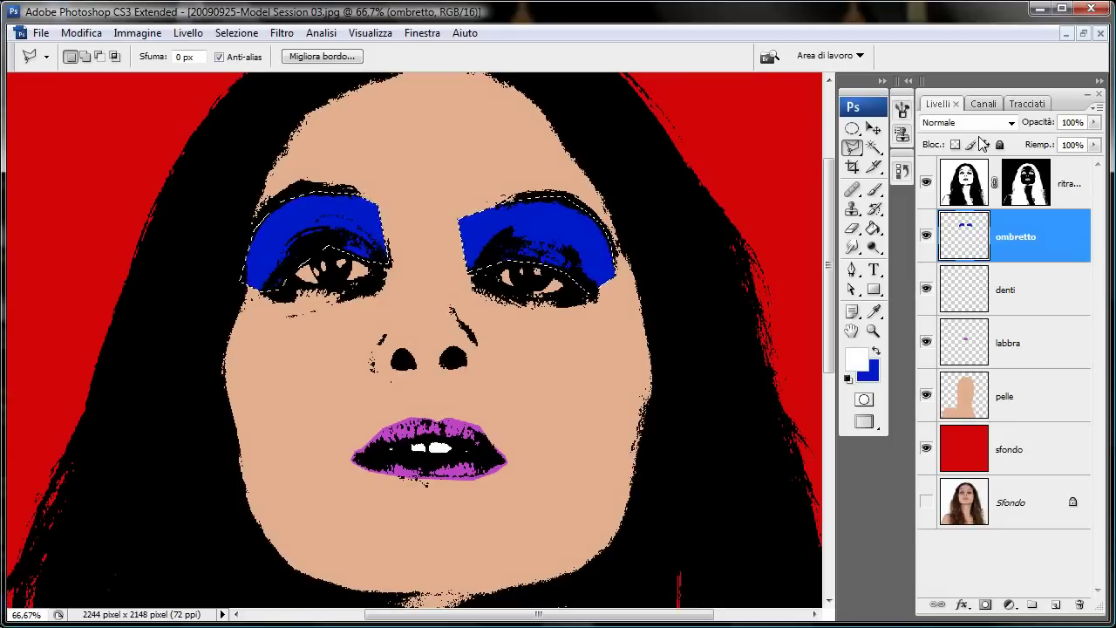
{"action": "key", "text": "ctrl+d"}
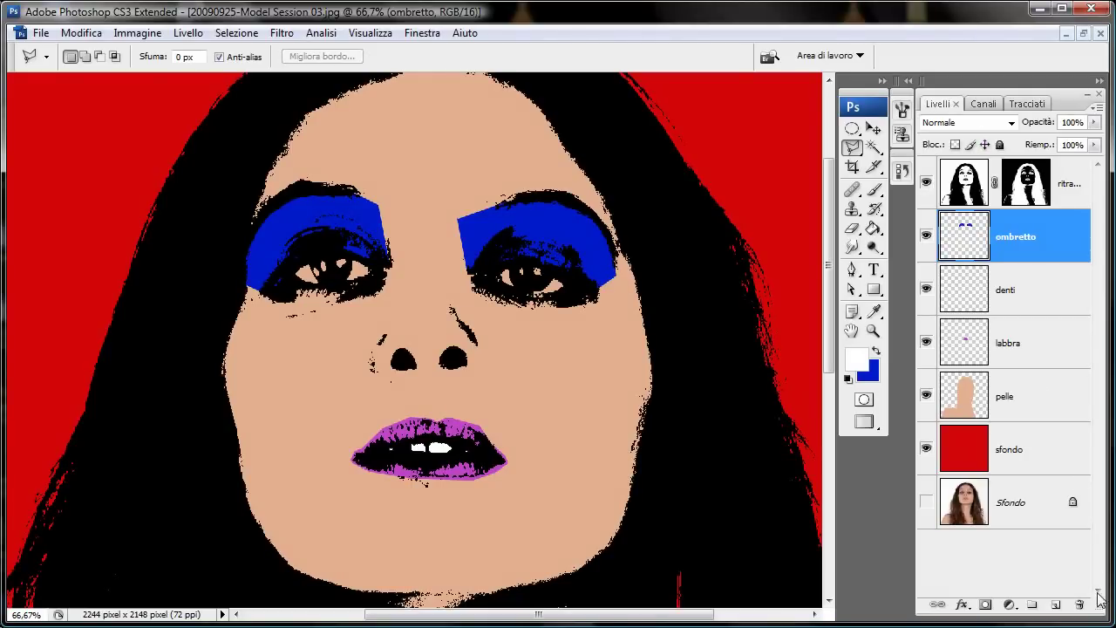
Add a new empty layer, zoom to 100%, and ellipse-select the right iris
{"action": "left_click", "coordinate": [1056, 605]}
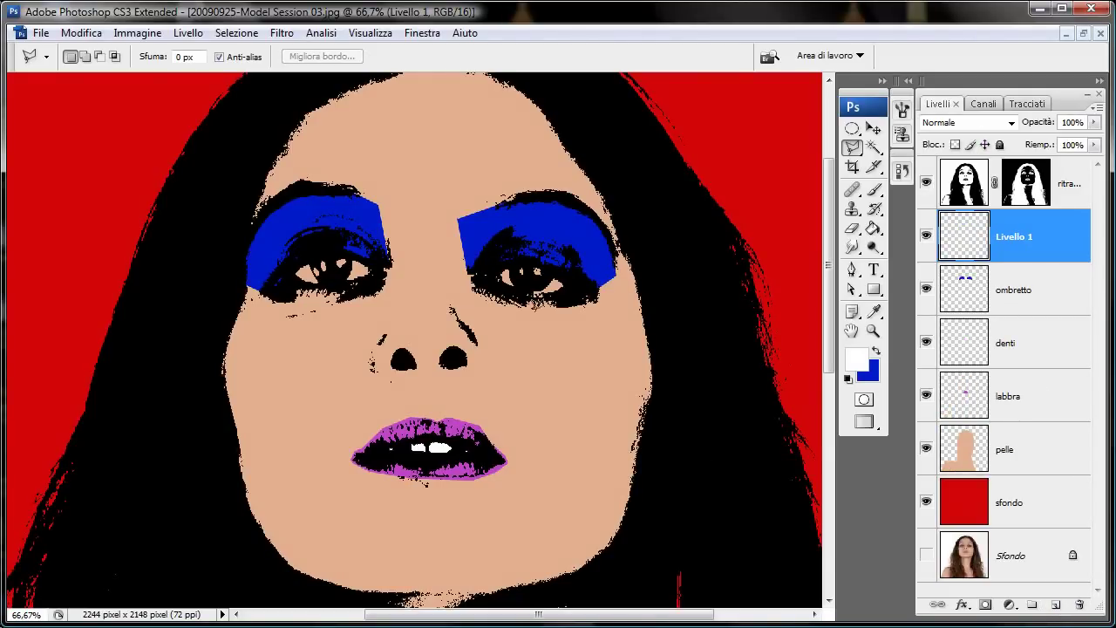
{"action": "key", "text": "ctrl+plus"}
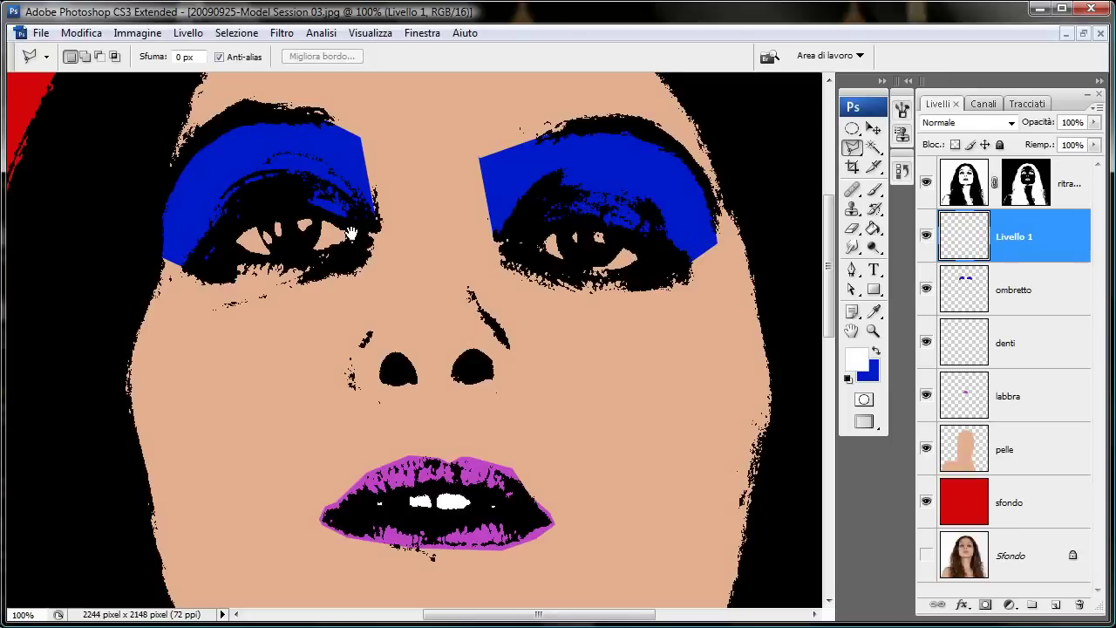
{"action": "left_click_drag", "start_coordinate": [352, 229], "coordinate": [361, 284]}
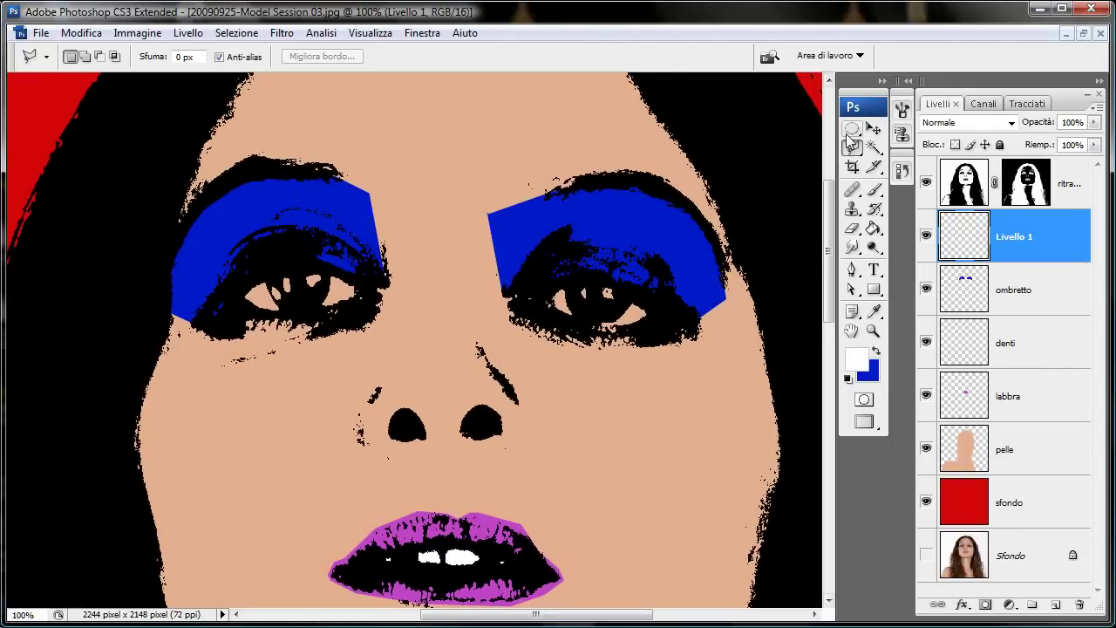
{"action": "left_click", "coordinate": [852, 128]}
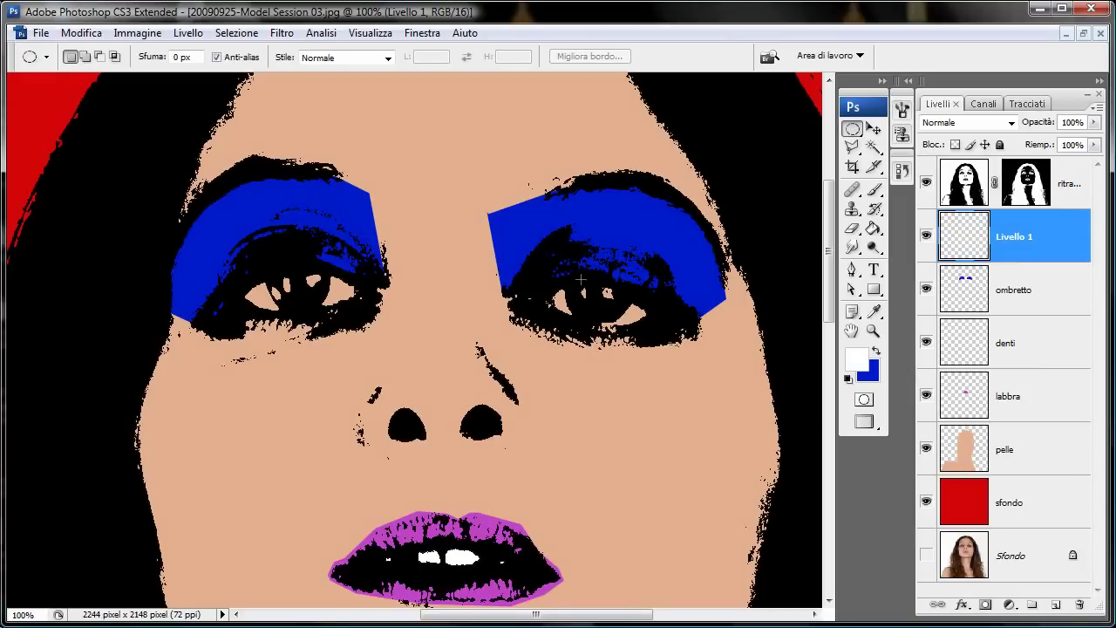
{"action": "left_click_drag", "start_coordinate": [581, 282], "coordinate": [621, 310]}
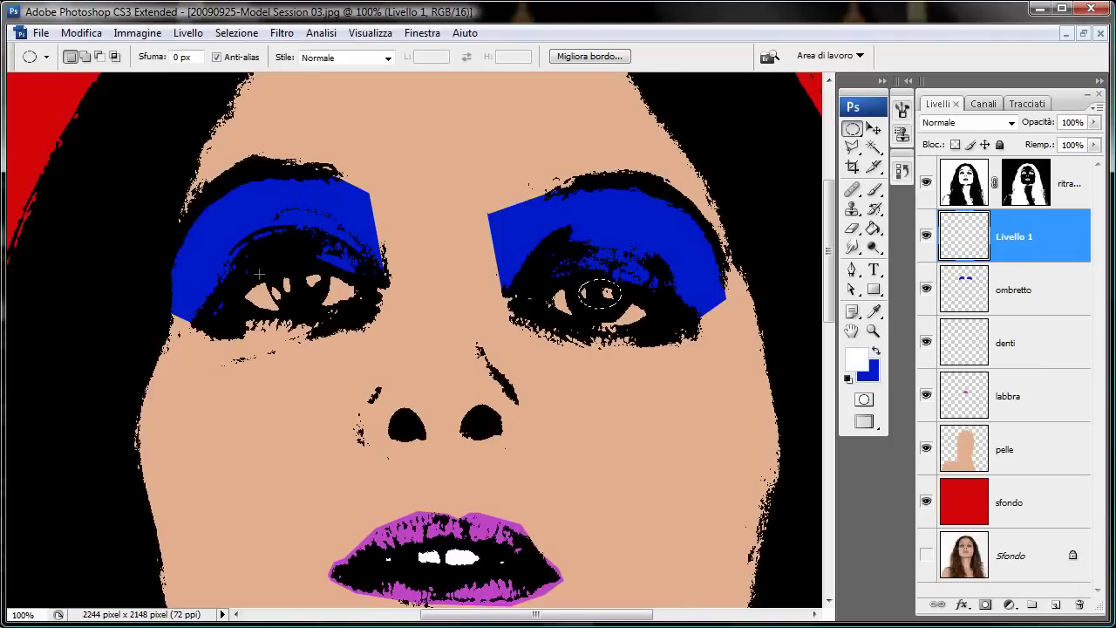
Shift-add the left iris with the Polygonal Lasso, then zoom back to 66.67%
{"action": "key", "text": "shift"}
{"action": "key", "text": "shift"}
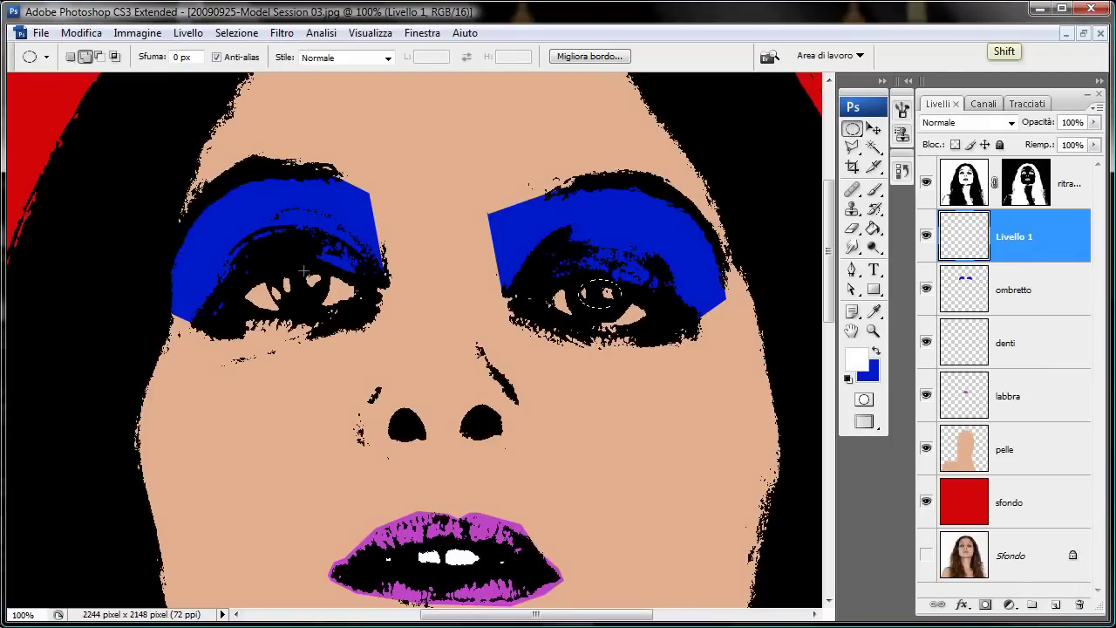
{"action": "key", "text": "shift+l"}
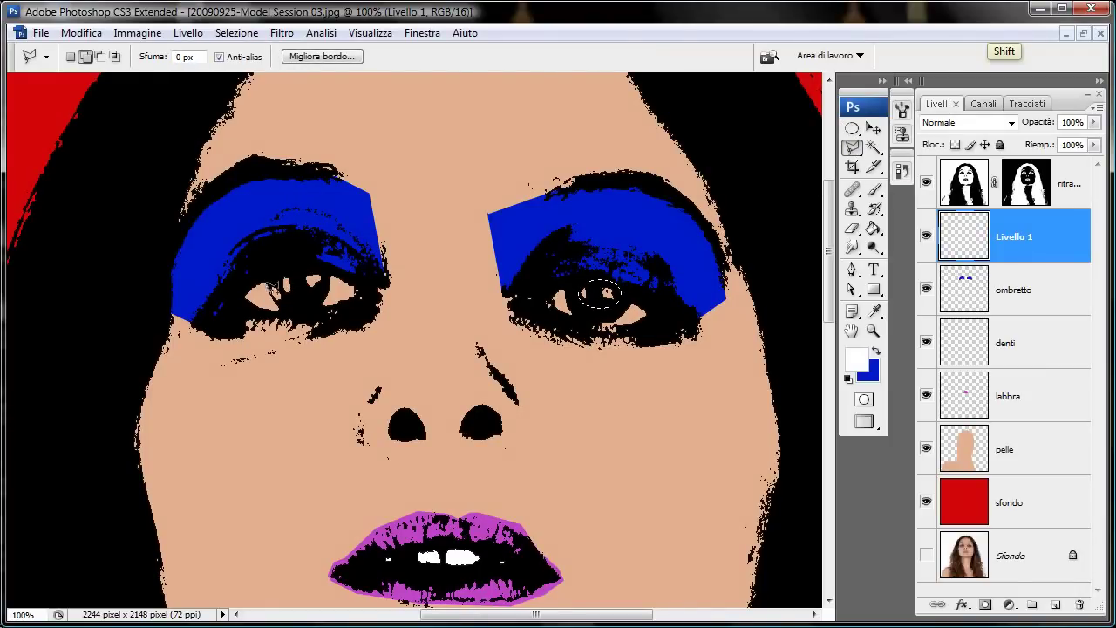
{"action": "left_click", "coordinate": [277, 307]}
{"action": "left_click", "coordinate": [316, 294]}
{"action": "left_click", "coordinate": [325, 274]}
{"action": "left_click", "coordinate": [321, 267]}
{"action": "left_click", "coordinate": [285, 267]}
{"action": "double_click", "coordinate": [269, 276]}
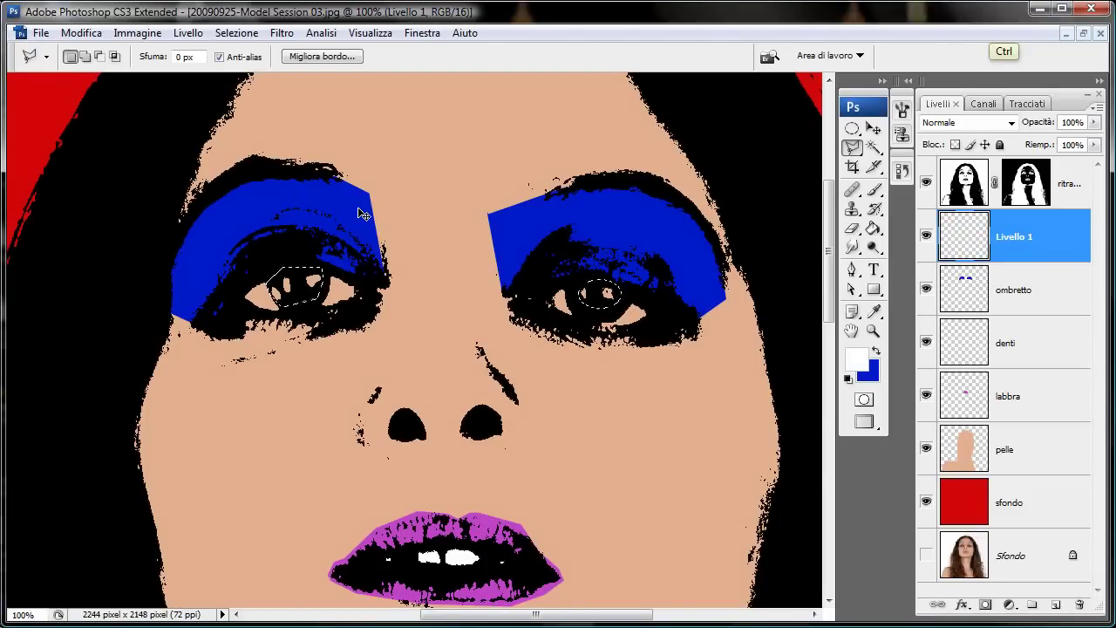
{"action": "key", "text": "ctrl+minus"}
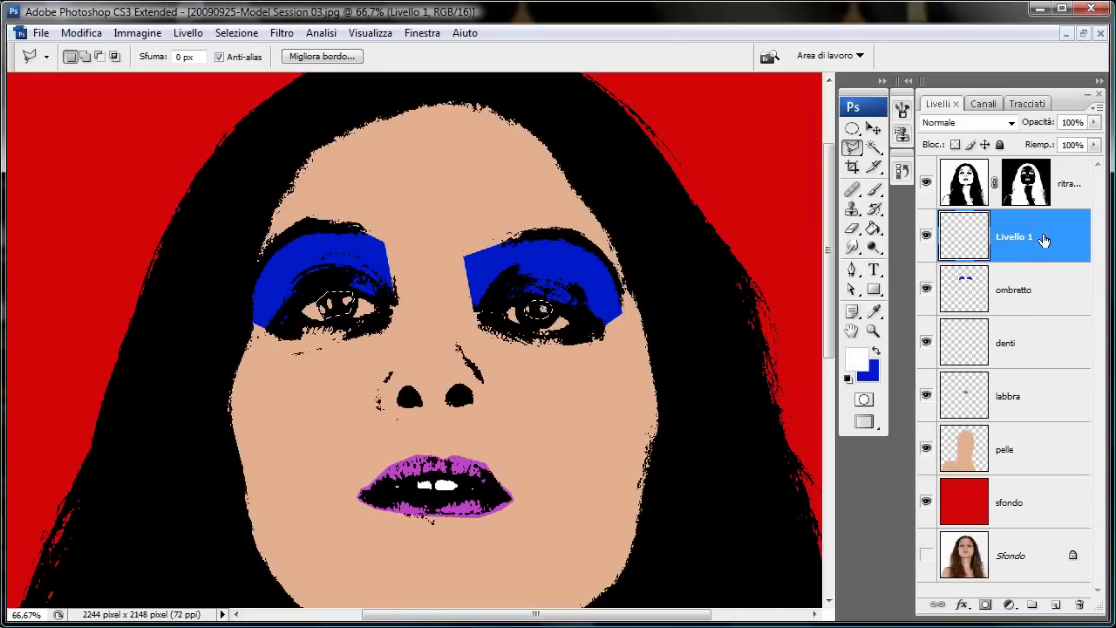
Rename the new layer to 'pupille'
{"action": "double_click", "coordinate": [1003, 236]}
{"action": "type", "text": "occh"}
{"action": "key", "text": "BackSpace"}
{"action": "key", "text": "BackSpace"}
{"action": "type", "text": "pille"}
{"action": "key", "text": "Return"}
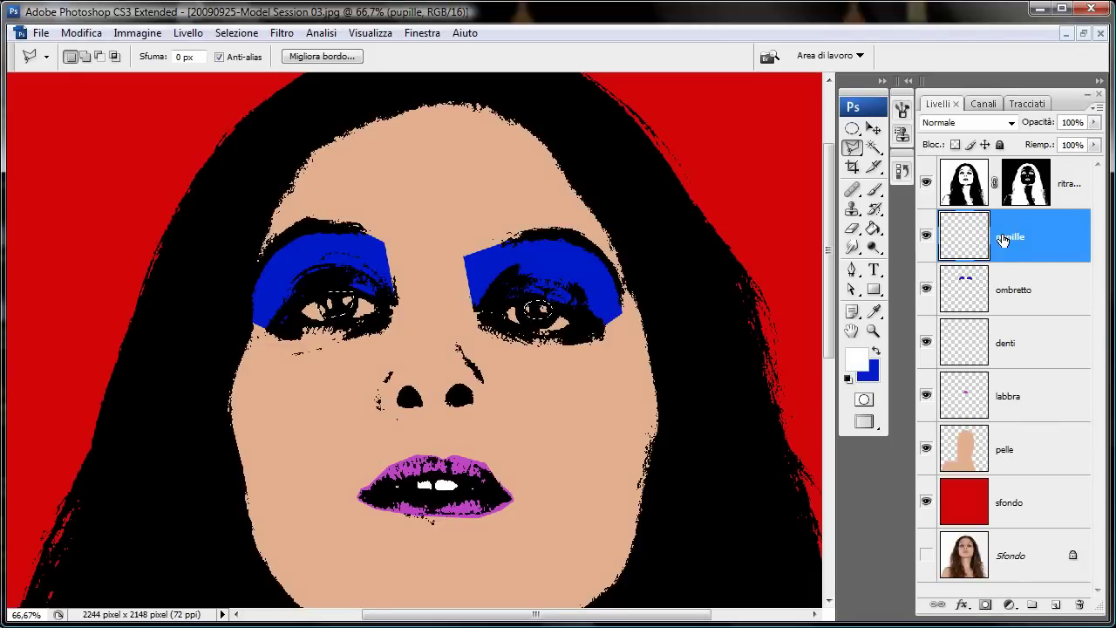
Fill both irises with green 30ae03 as background colour, deselect, and zoom out
{"action": "left_click", "coordinate": [868, 368]}
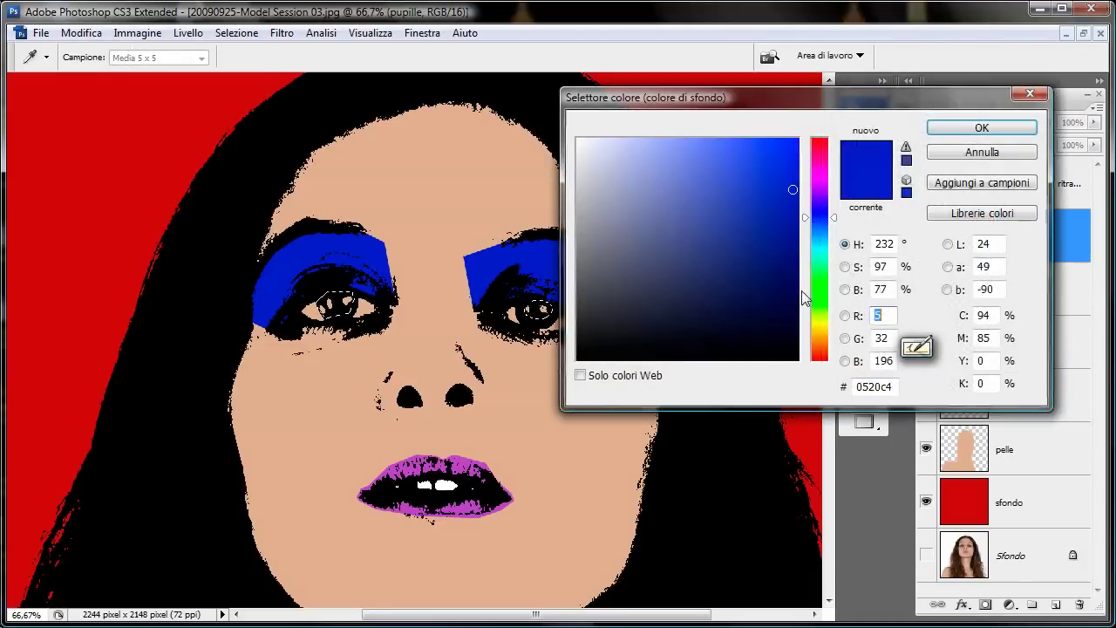
{"action": "left_click", "coordinate": [824, 296]}
{"action": "left_click", "coordinate": [794, 209]}
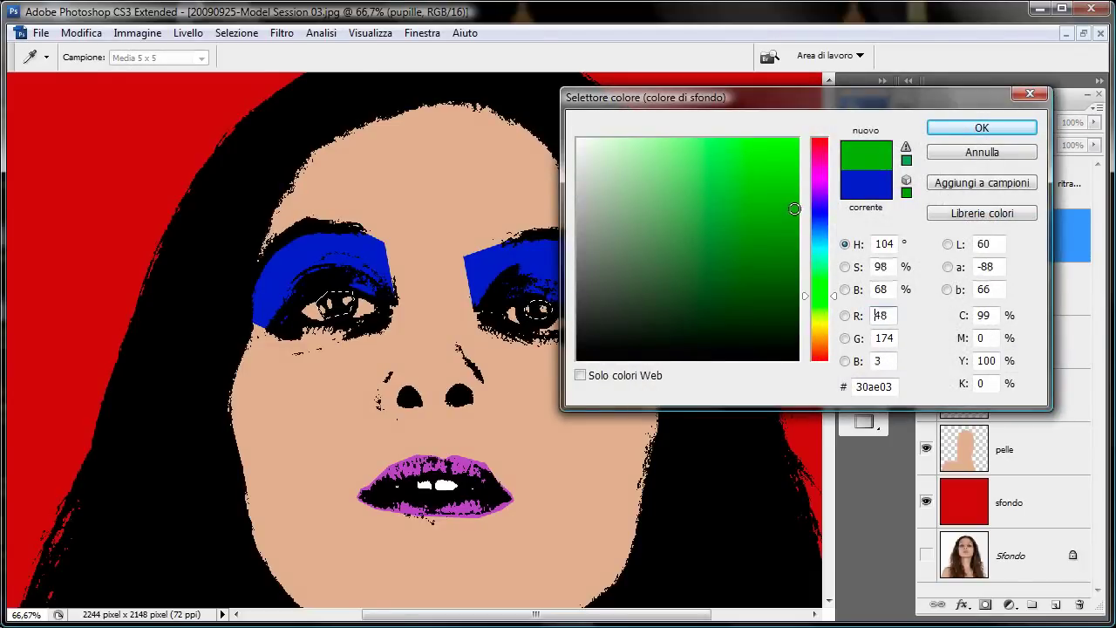
{"action": "left_click", "coordinate": [968, 127]}
{"action": "key", "text": "ctrl+BackSpace"}
{"action": "key", "text": "ctrl+d"}
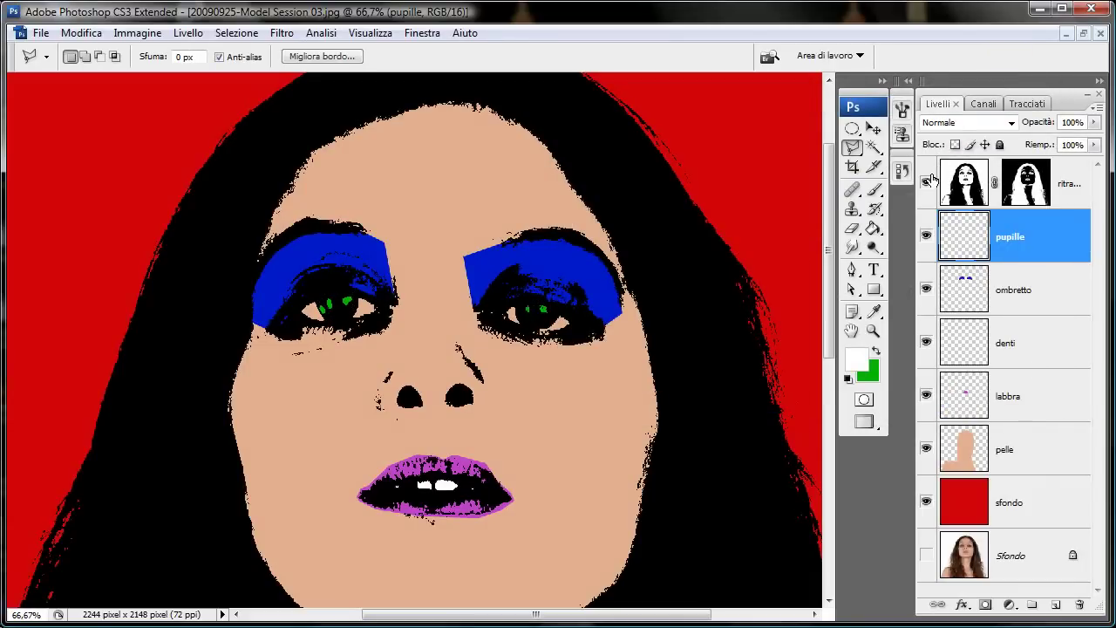
{"action": "key", "text": "ctrl+minus"}
{"action": "key", "text": "ctrl+minus"}
{"action": "key", "text": "ctrl+minus"}
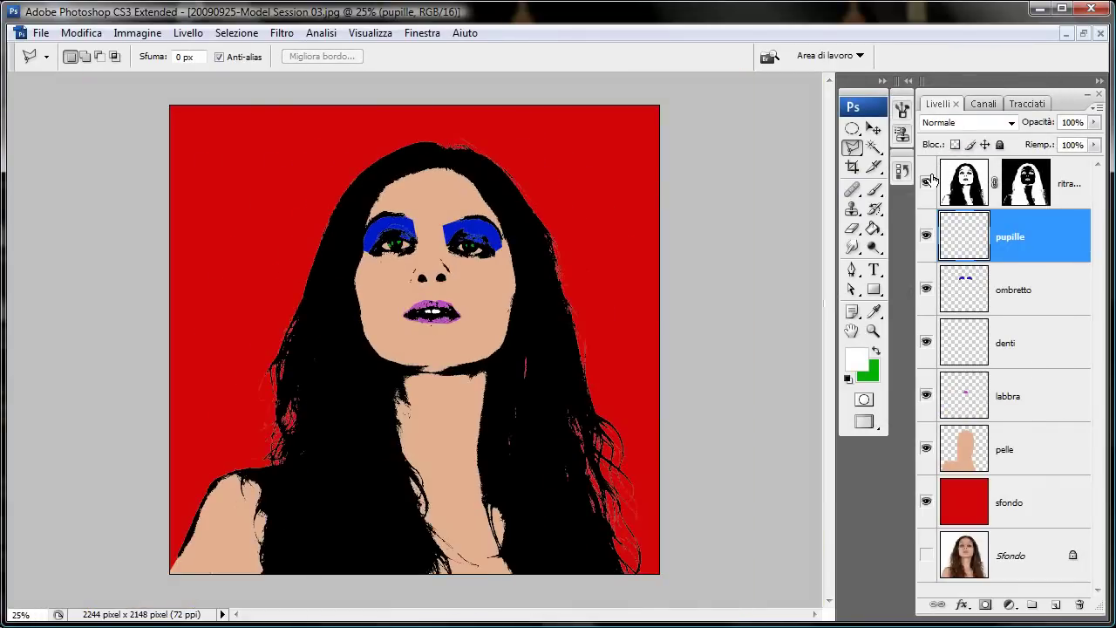
{"action": "key", "text": "ctrl+minus"}
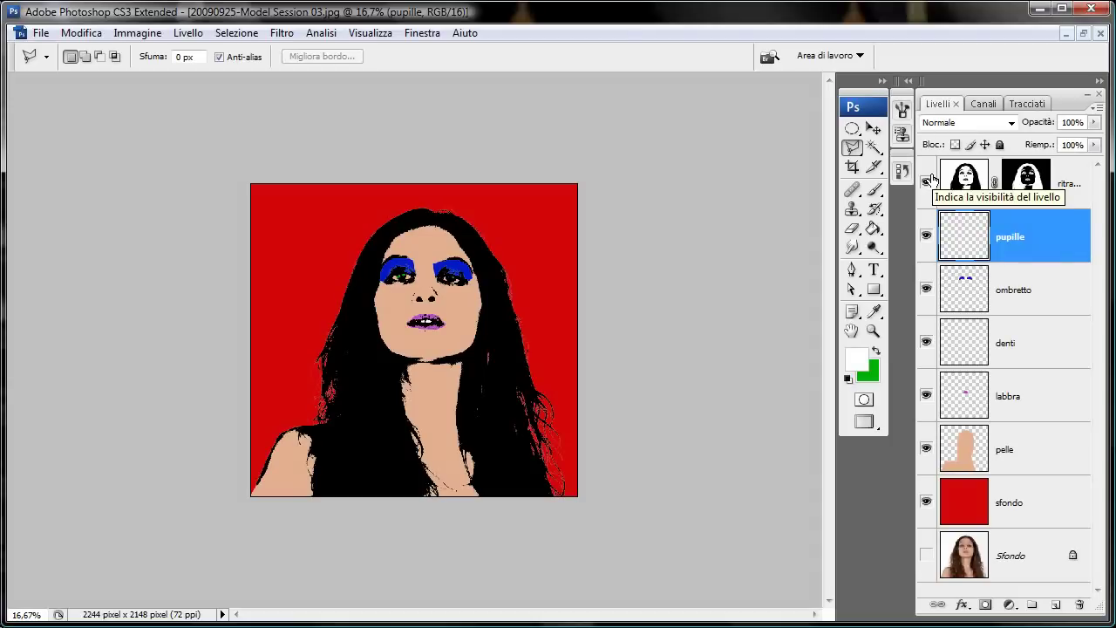